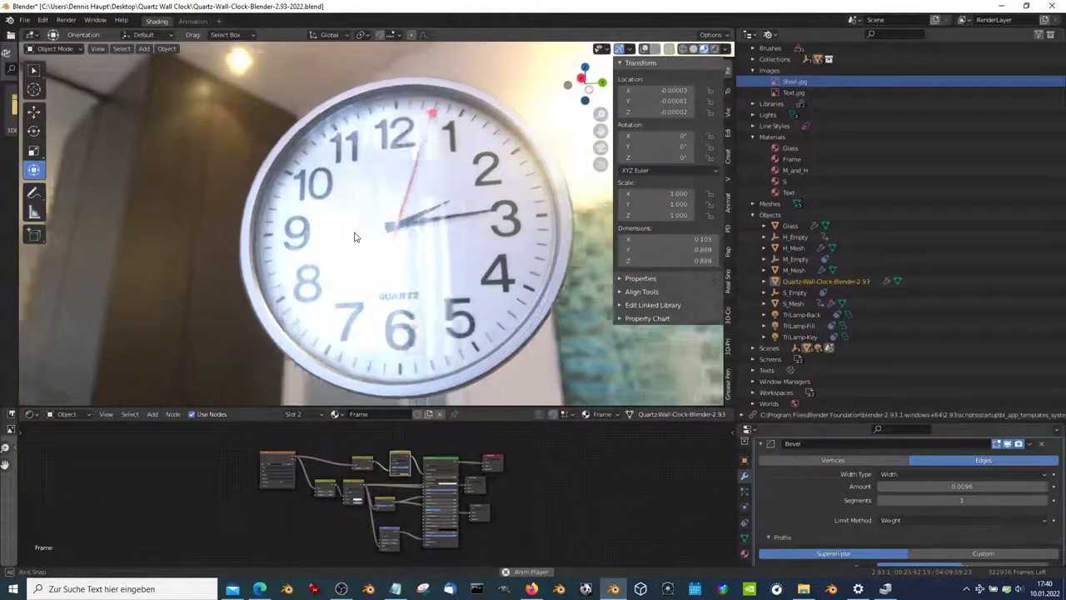
Step: Rotate H_Empty to -37.2° on X in a maximized viewport with overlays shown
key("ctrl+alt+space")
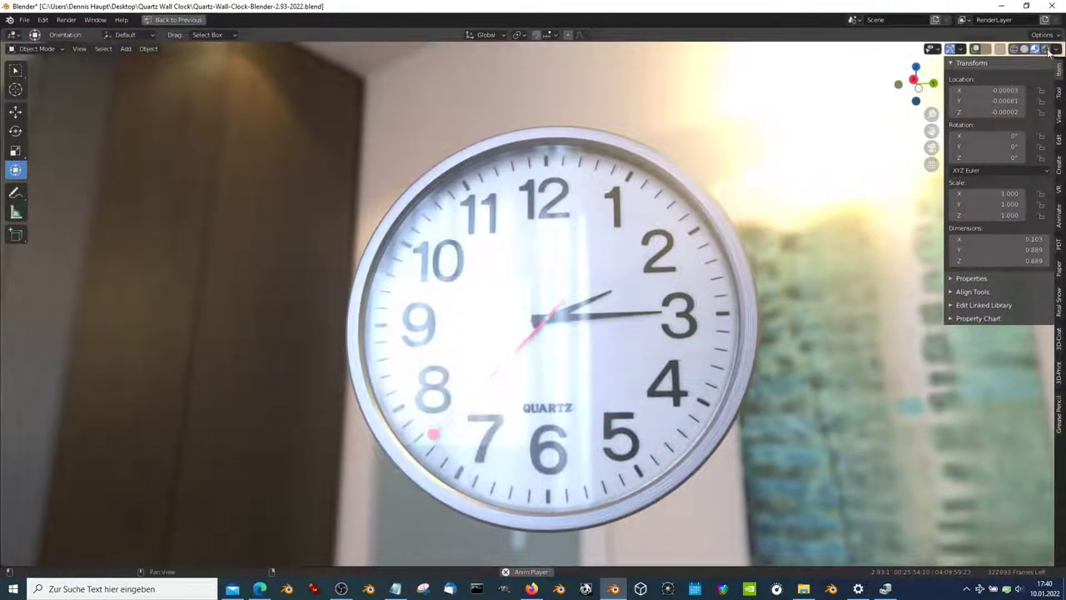
left_click(976, 50)
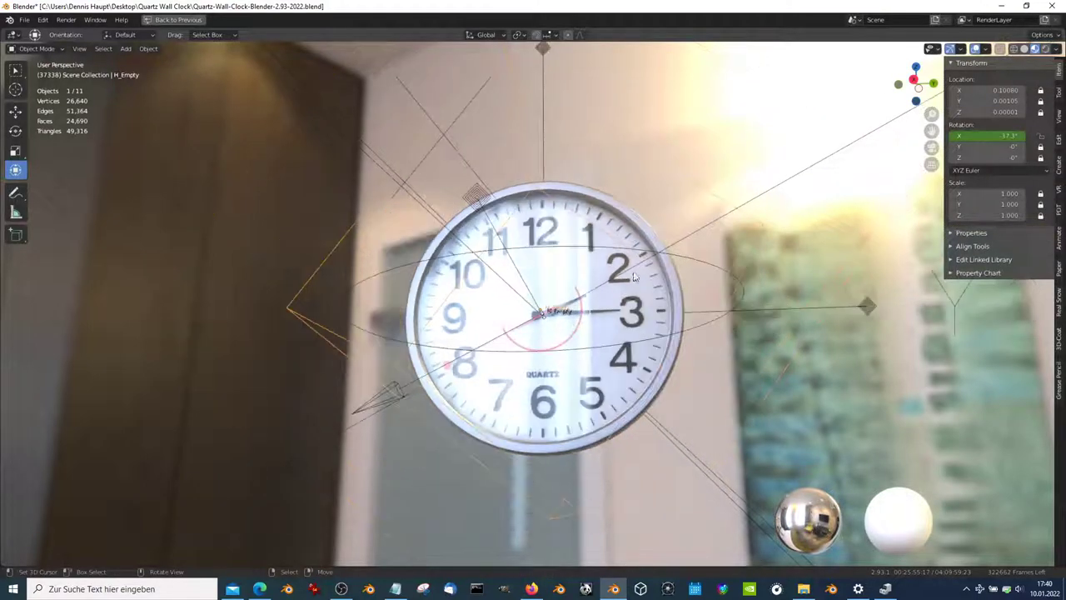
key("r")
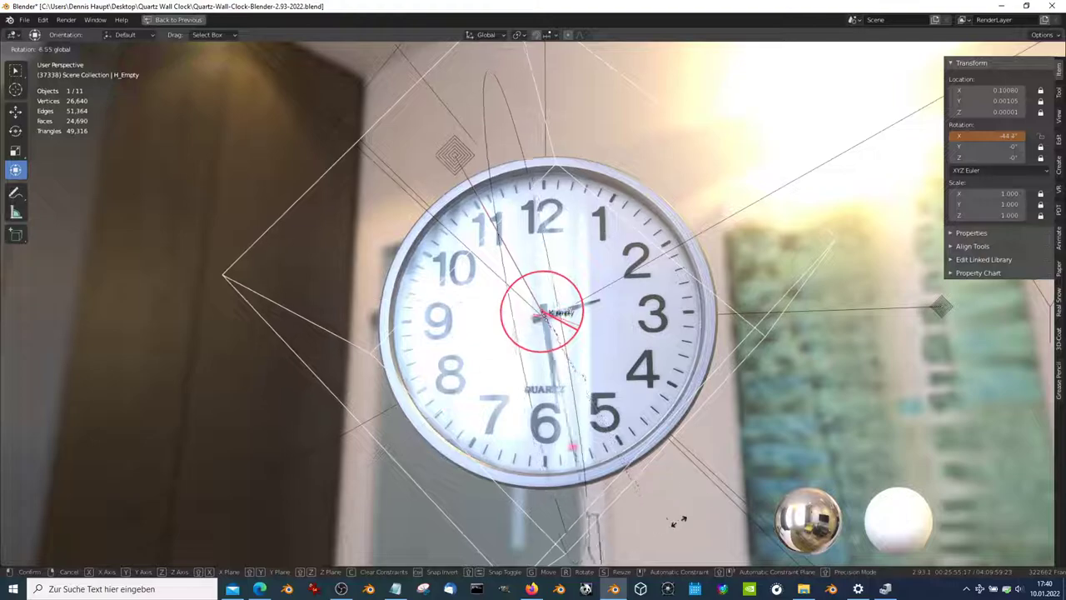
left_click(738, 427)
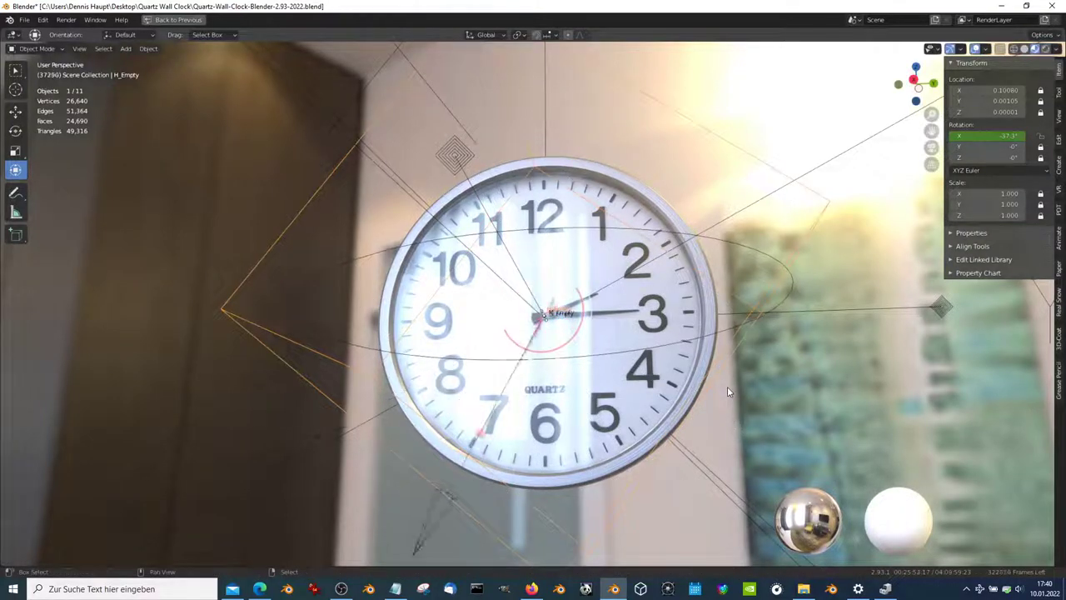
key("ctrl+space")
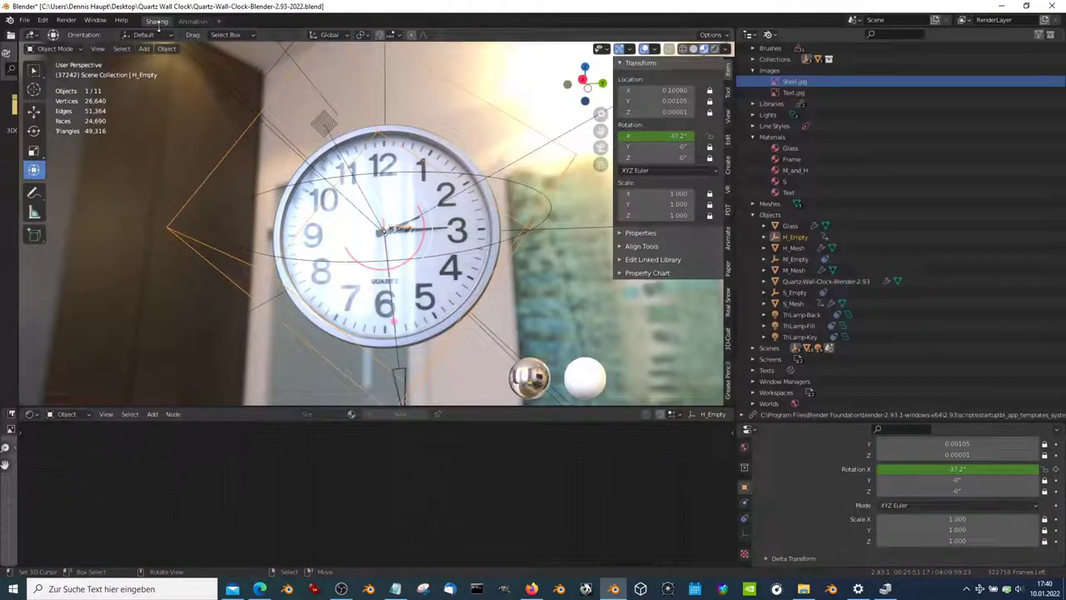
Step: In the Animation workspace, play and scrub H_Empty's keyframes from frame 0 to 360000
left_click(192, 21)
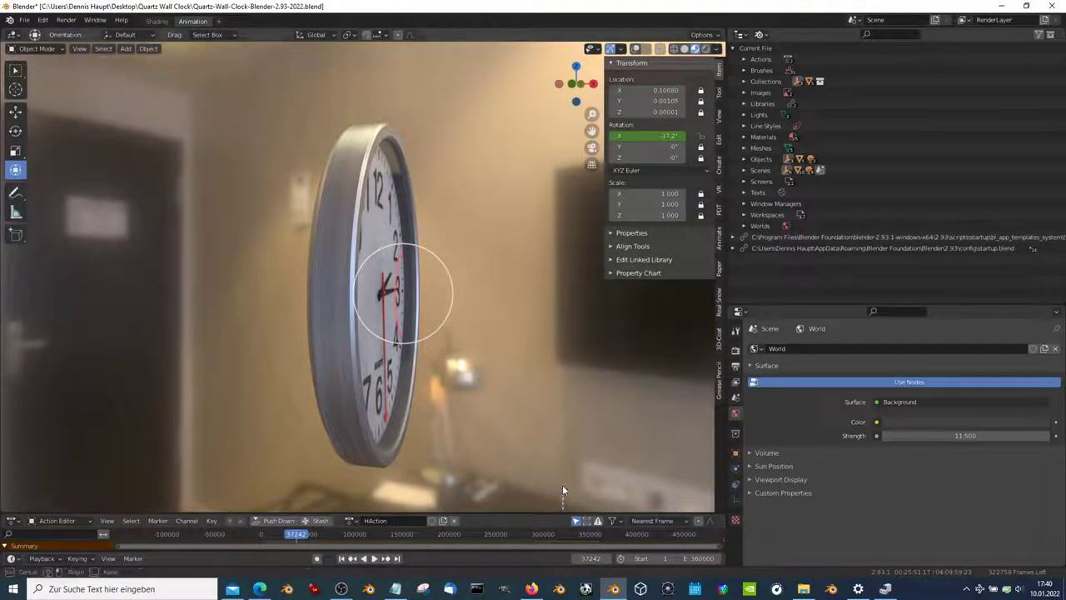
left_click_drag(561, 511, 467, 348)
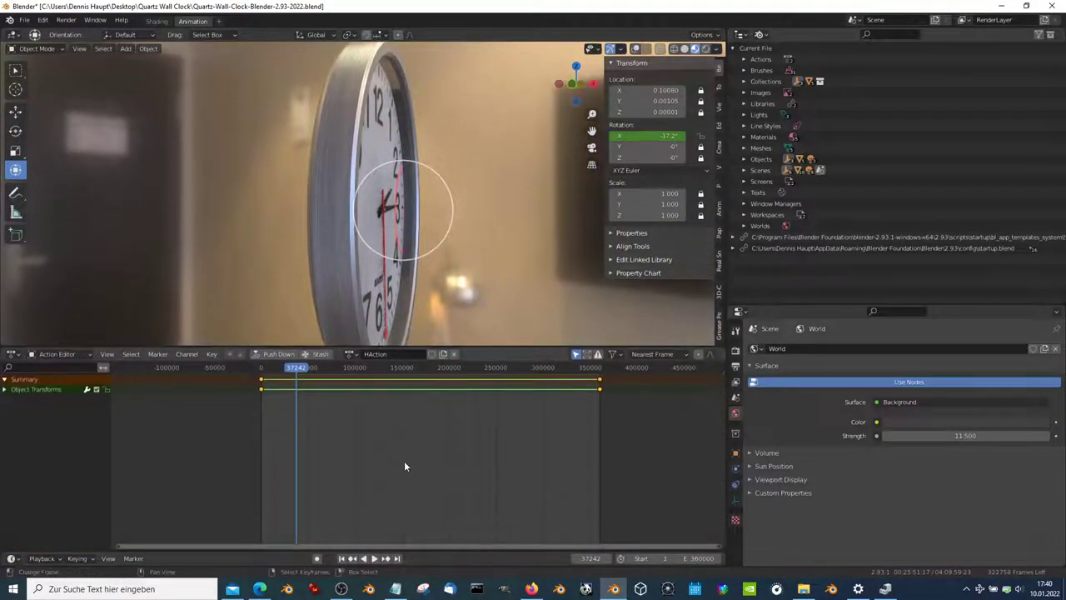
key("space")
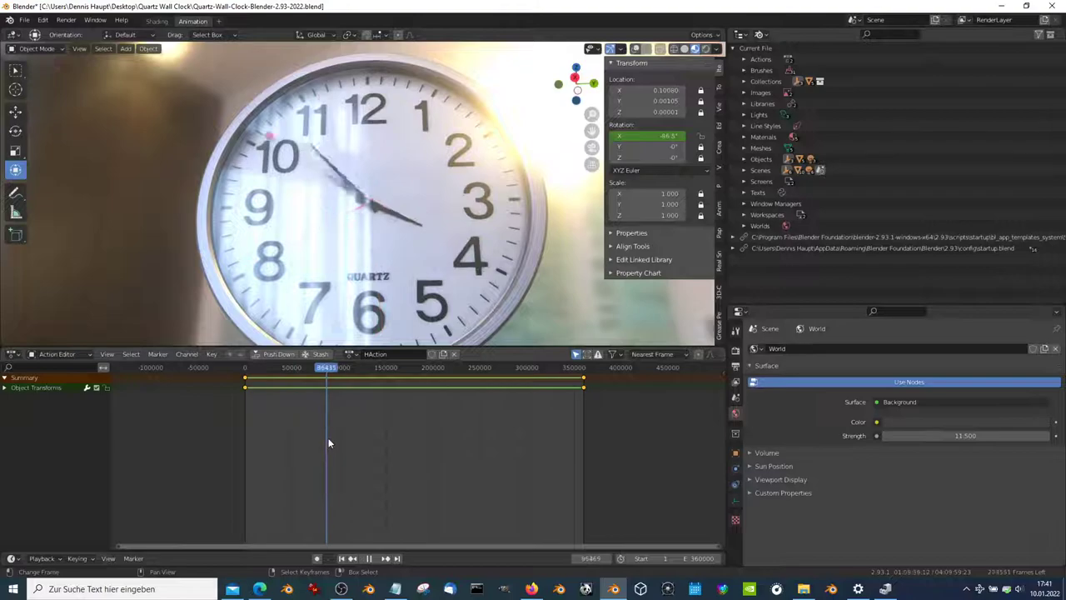
left_click_drag(505, 443, 583, 446)
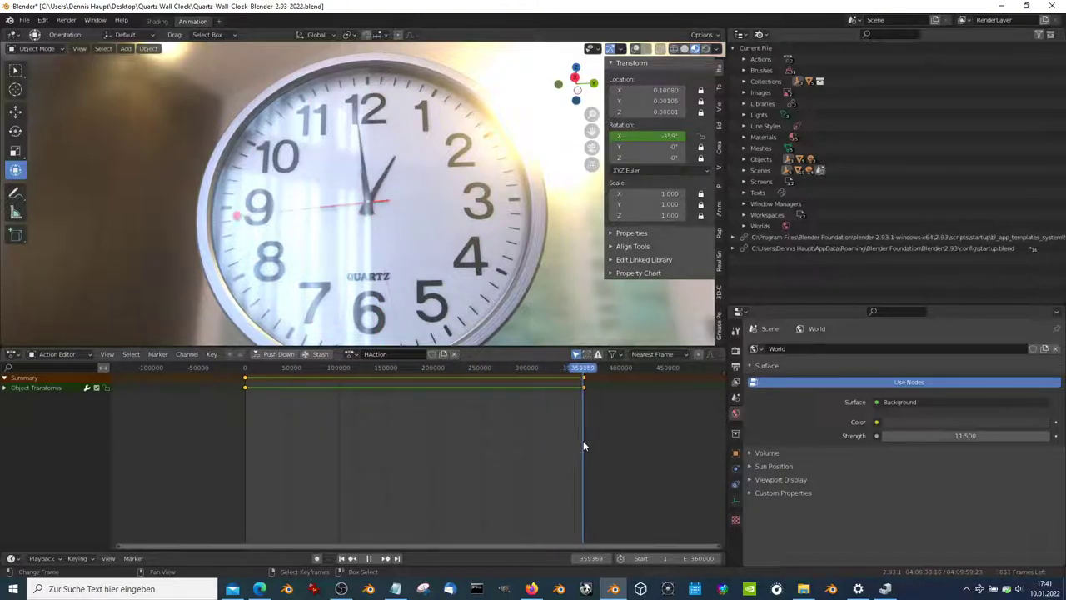
left_click(165, 468)
left_click(584, 443)
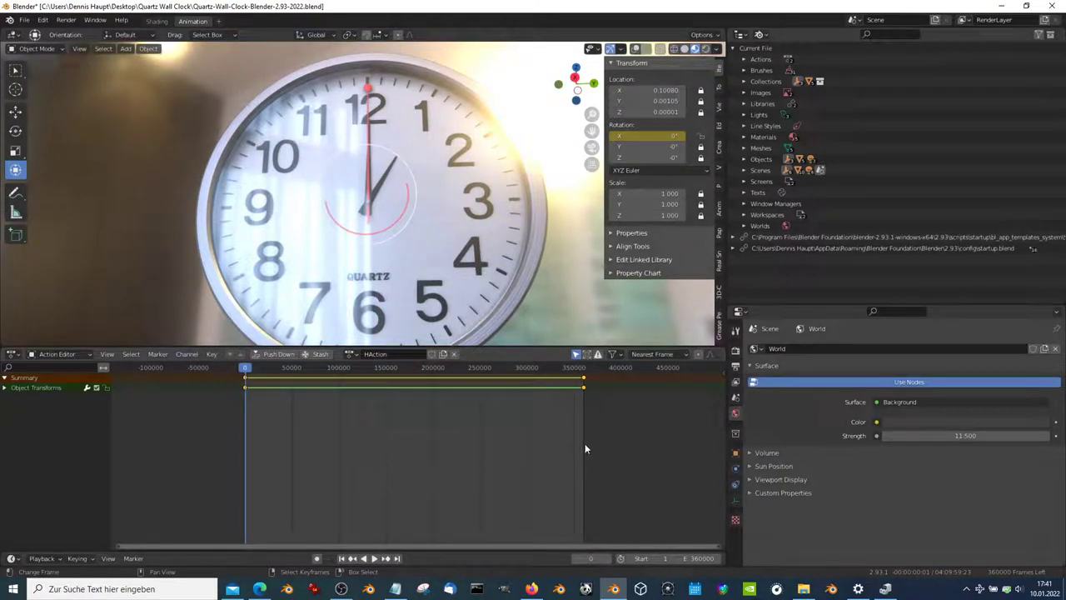
key("space")
key("space")
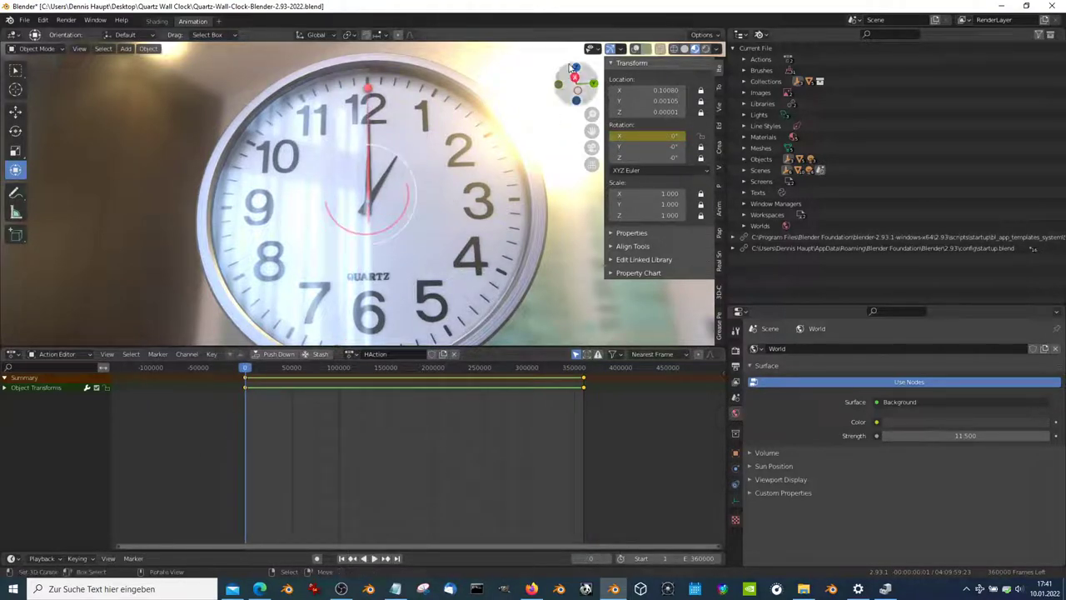
left_click(637, 50)
scroll(527, 166, "down", 3)
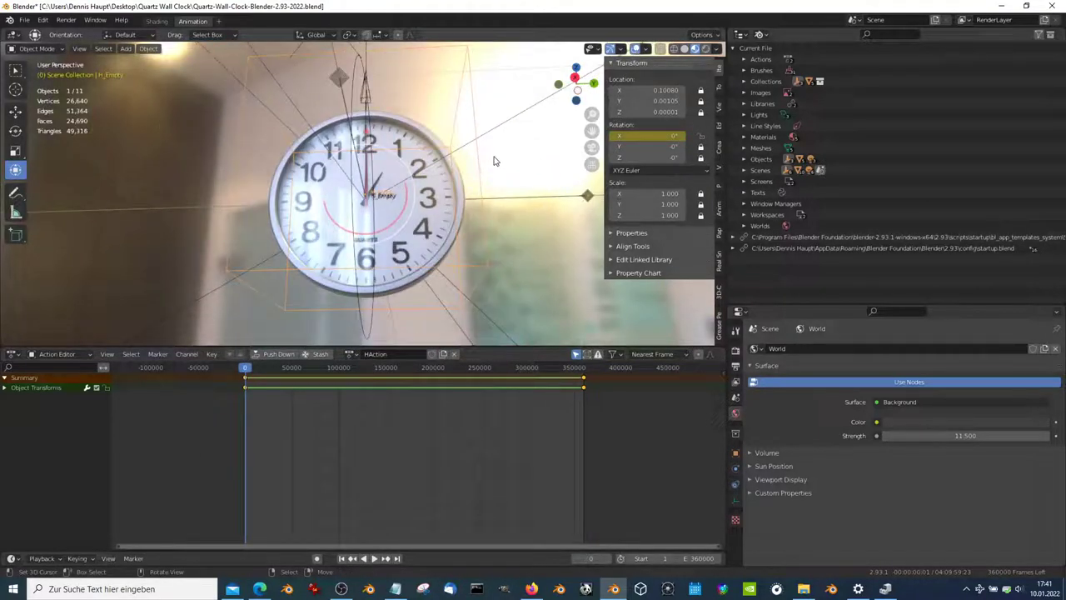
Step: Rotate the hour-hand empty to about -60° on X in the right orthographic view
key("ctrl+space")
key("KP_1")
key("KP_3")
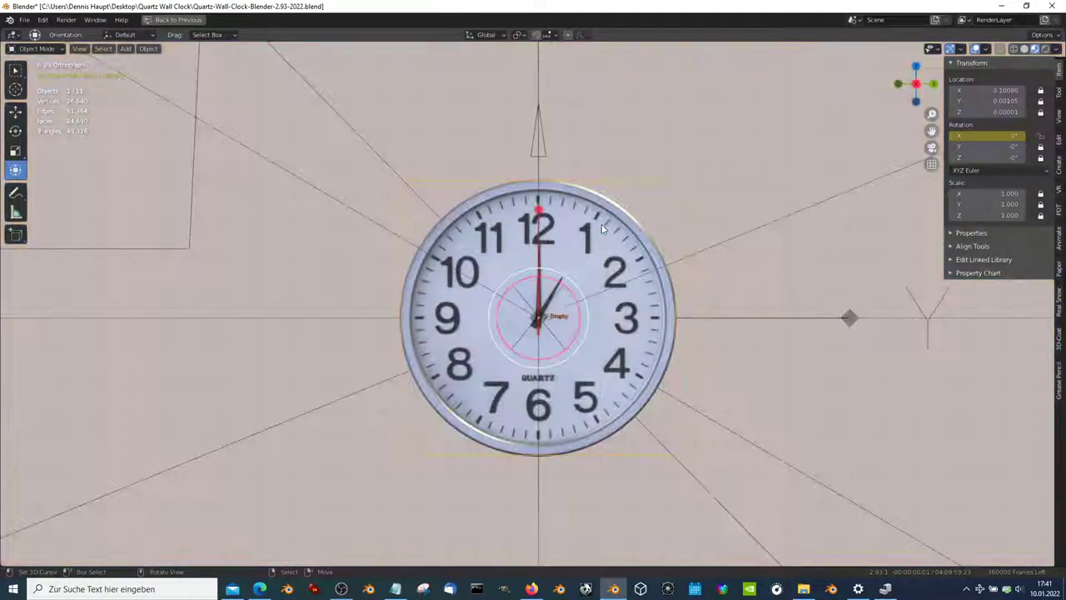
scroll(602, 224, "up", 2)
key("r")
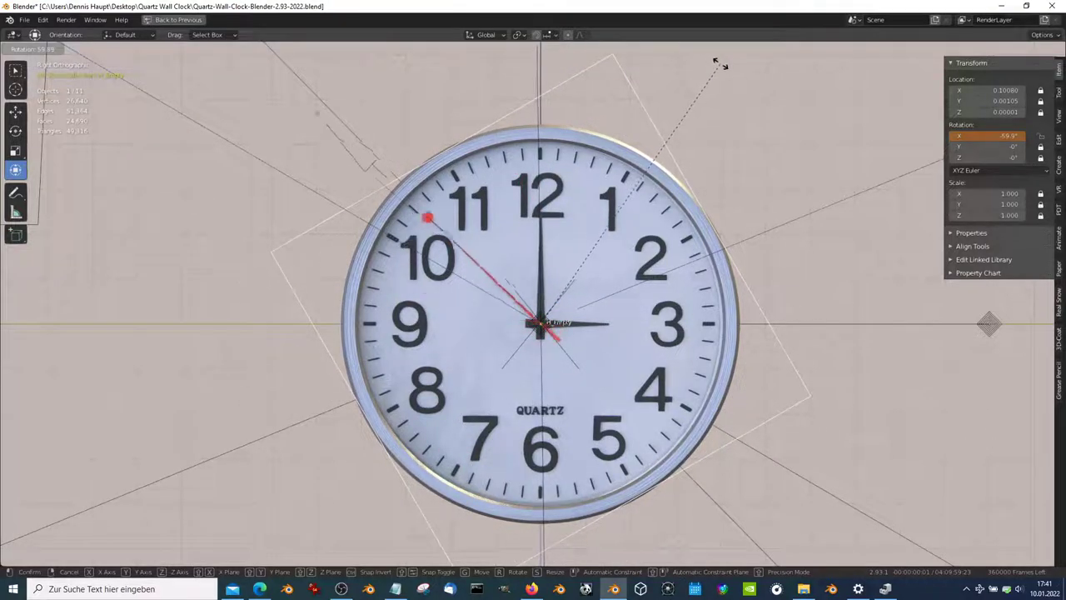
left_click(721, 64)
key("r")
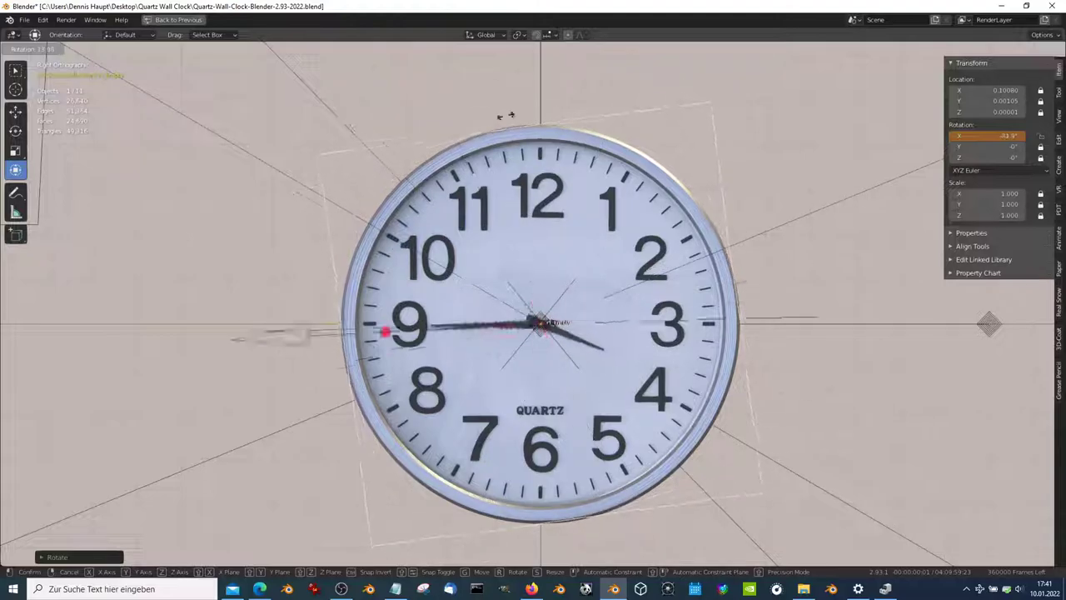
left_click(464, 334)
Step: Orbit to an angled view, select S_Empty, and restore the Animation layout
mouse_move(623, 297)
middle_mouse_down()
mouse_move(623, 237)
mouse_move(697, 103)
middle_mouse_up()
left_click(678, 239)
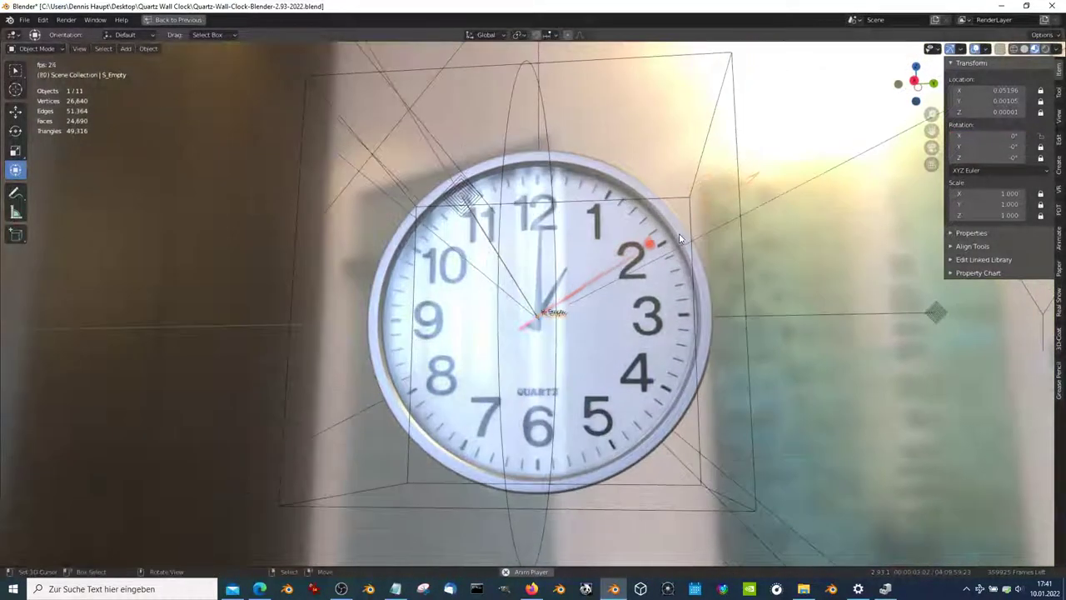
key("ctrl+space")
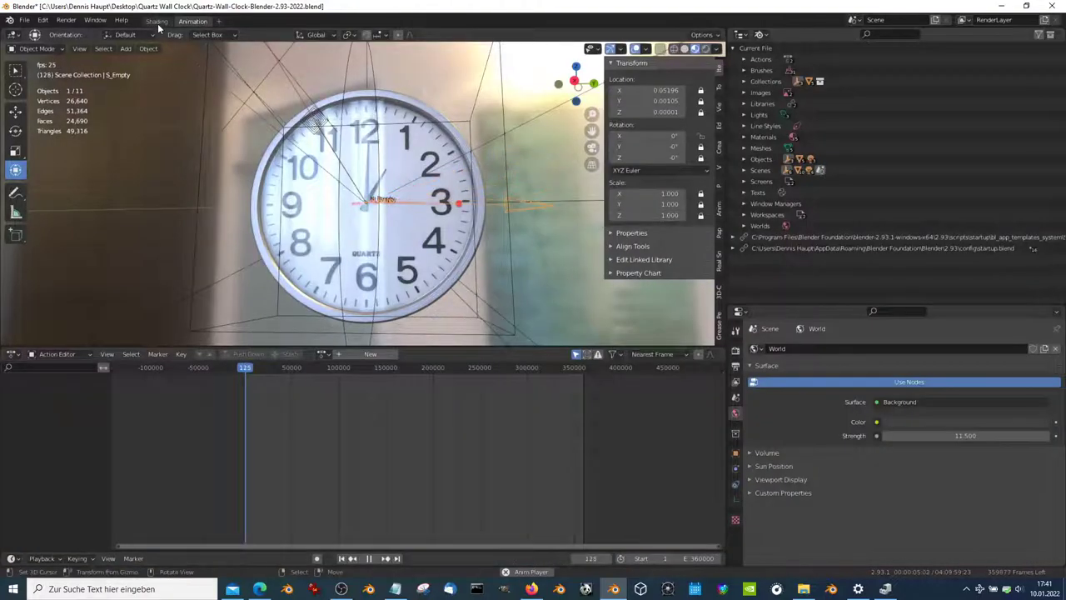
Step: In the Shading workspace, select the clock body and show its material settings
left_click(157, 21)
middle_click_drag(526, 263, 509, 242)
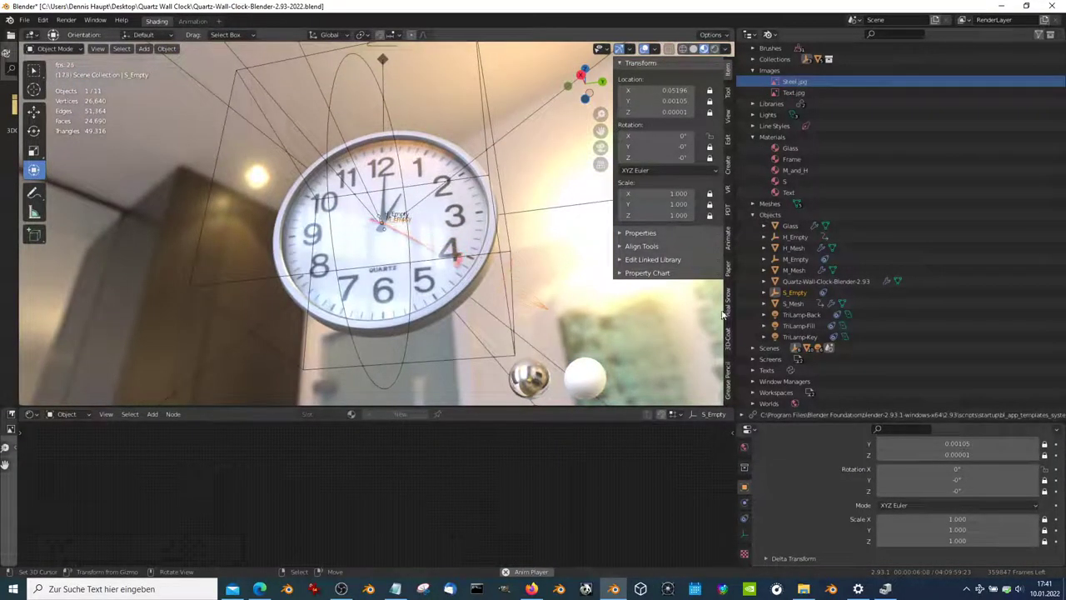
middle_click_drag(723, 314, 469, 197)
key("space")
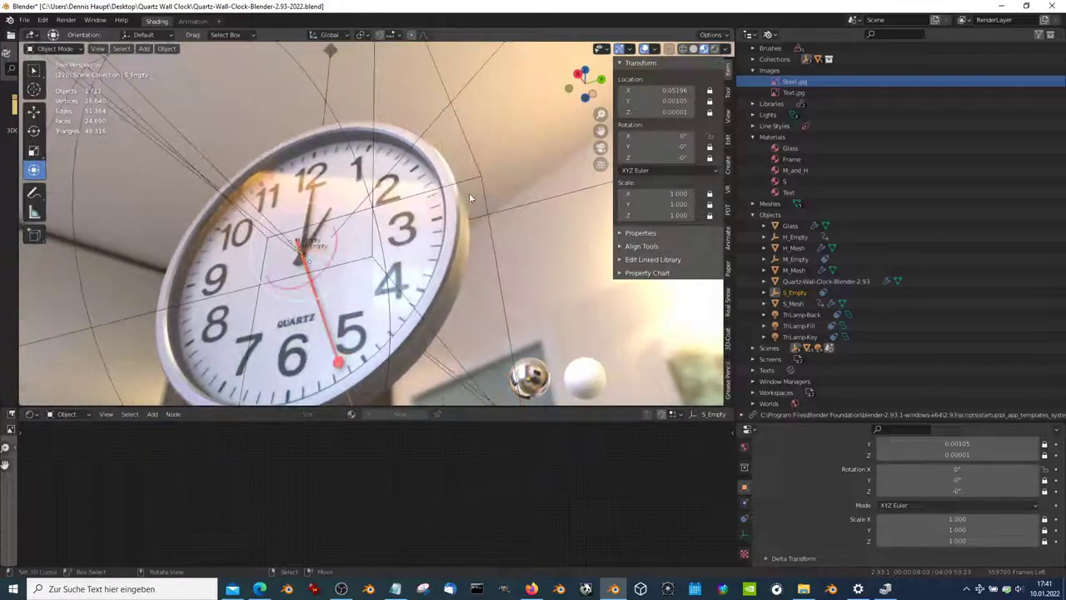
mouse_move(399, 316)
middle_mouse_down()
mouse_move(447, 224)
mouse_move(479, 298)
middle_mouse_up()
left_click(398, 322)
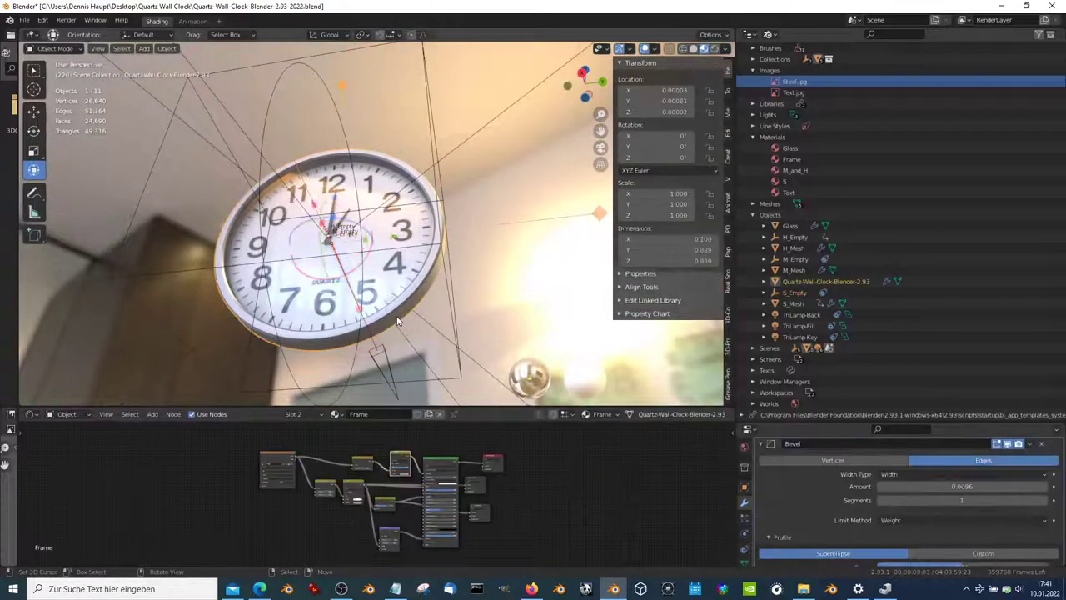
scroll(800, 499, "down", 2)
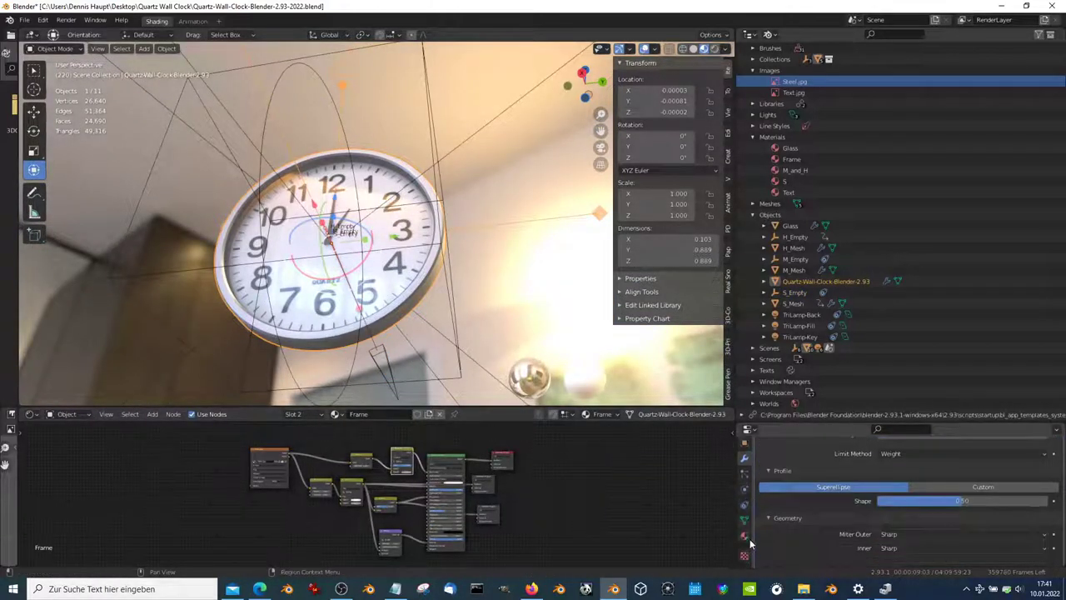
left_click(745, 535)
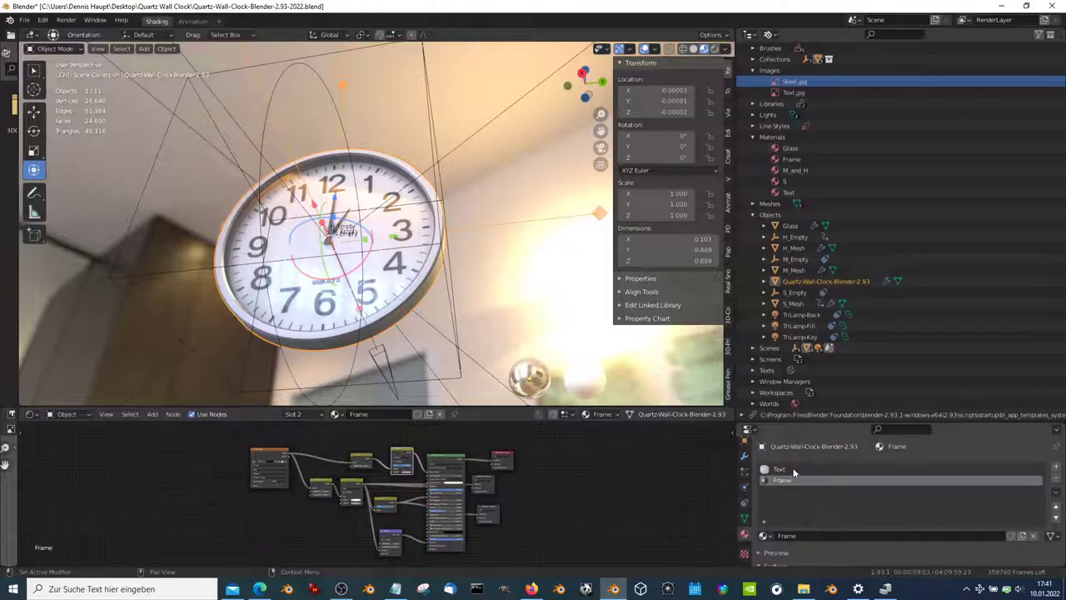
Step: Set the Text material mix's second colour to red, tinting the clock face
left_click(825, 469)
scroll(646, 460, "up", 3)
scroll(452, 453, "up", 2)
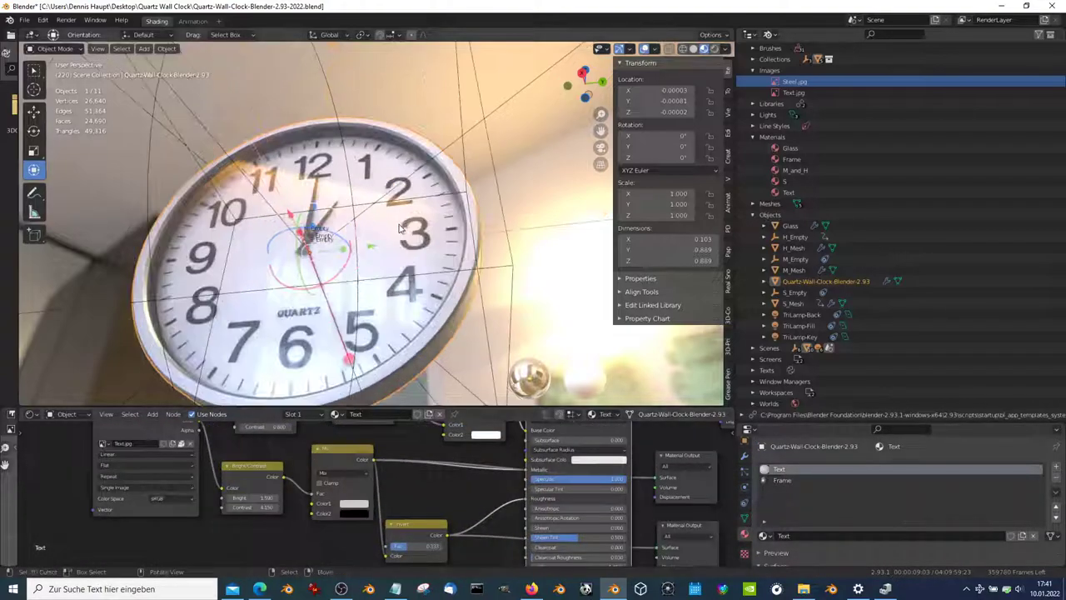
middle_click_drag(358, 275, 435, 239)
middle_click_drag(499, 457, 484, 479)
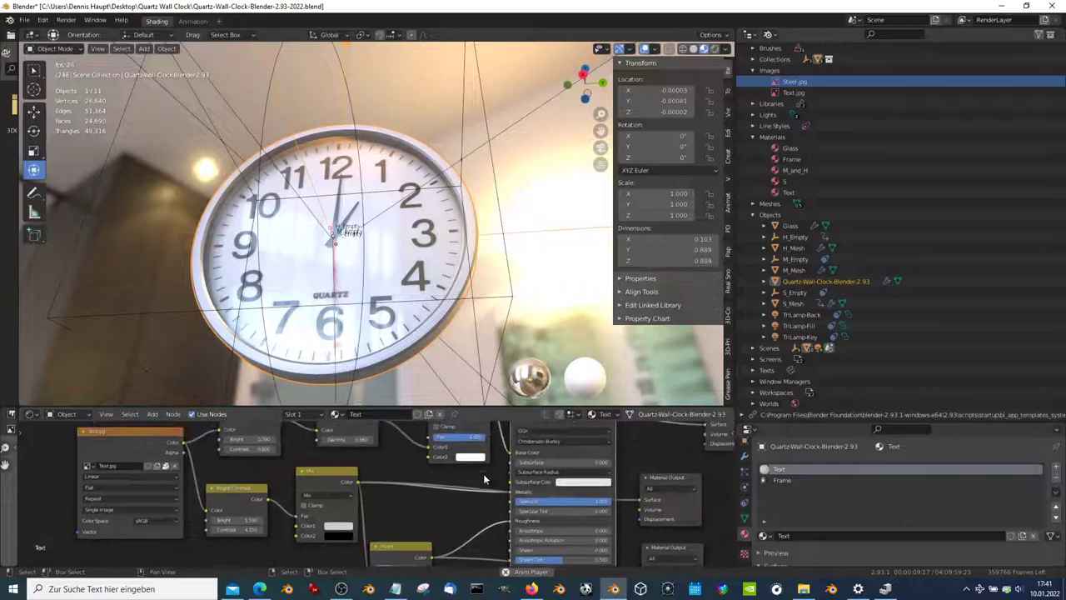
left_click(477, 461)
left_click(524, 359)
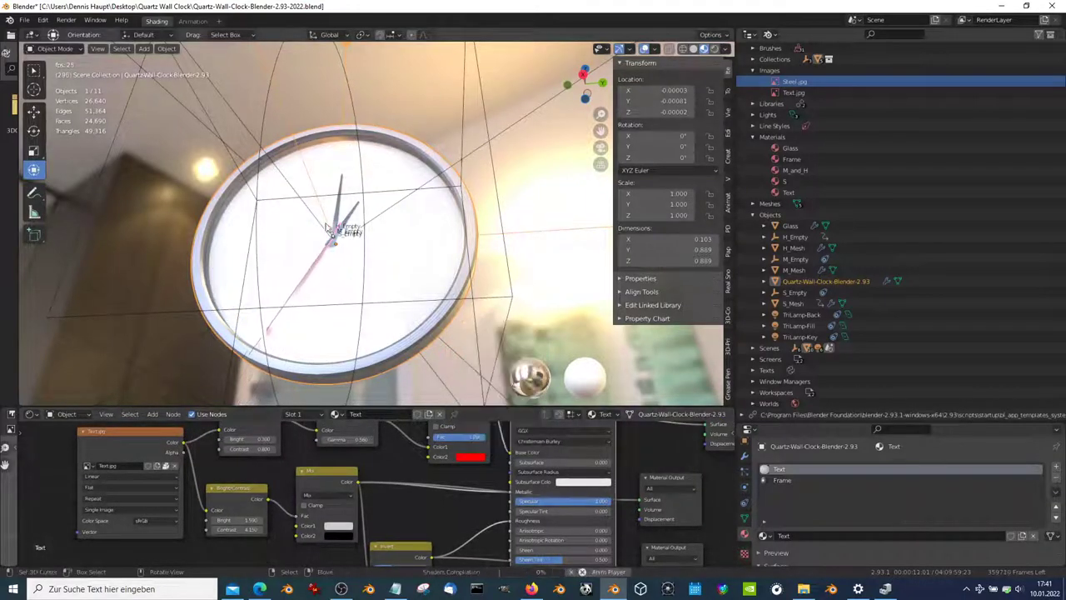
mouse_move(319, 232)
middle_mouse_down()
mouse_move(411, 255)
mouse_move(392, 251)
middle_mouse_up()
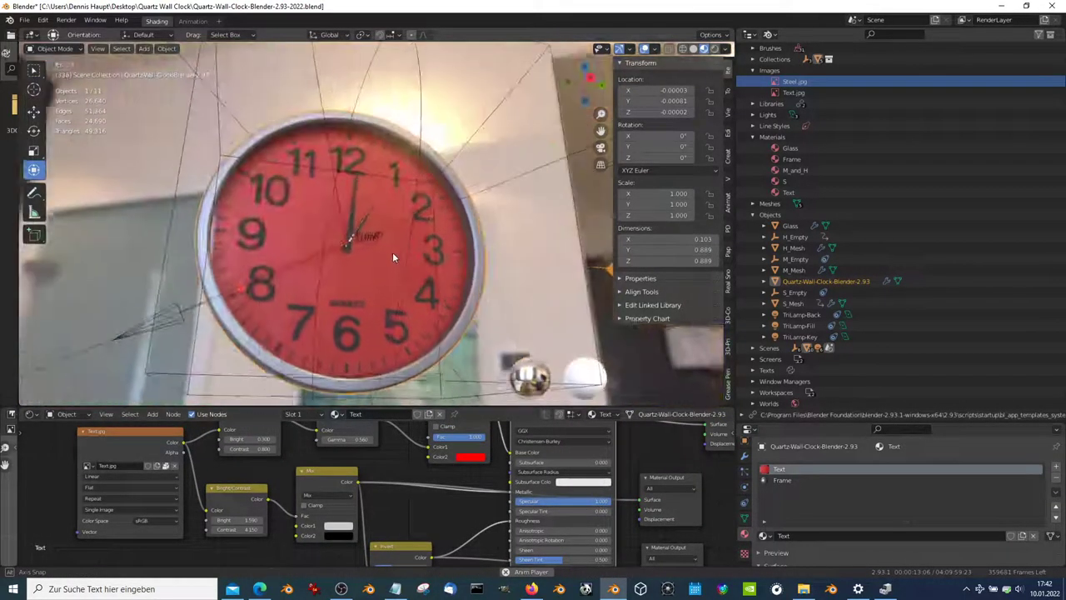
Step: Try orange, green and blue face tints, then bring up the Frame material's nodes
left_click(471, 458)
mouse_move(500, 360)
left_mouse_down()
mouse_move(518, 350)
mouse_move(487, 371)
mouse_move(483, 388)
left_mouse_up()
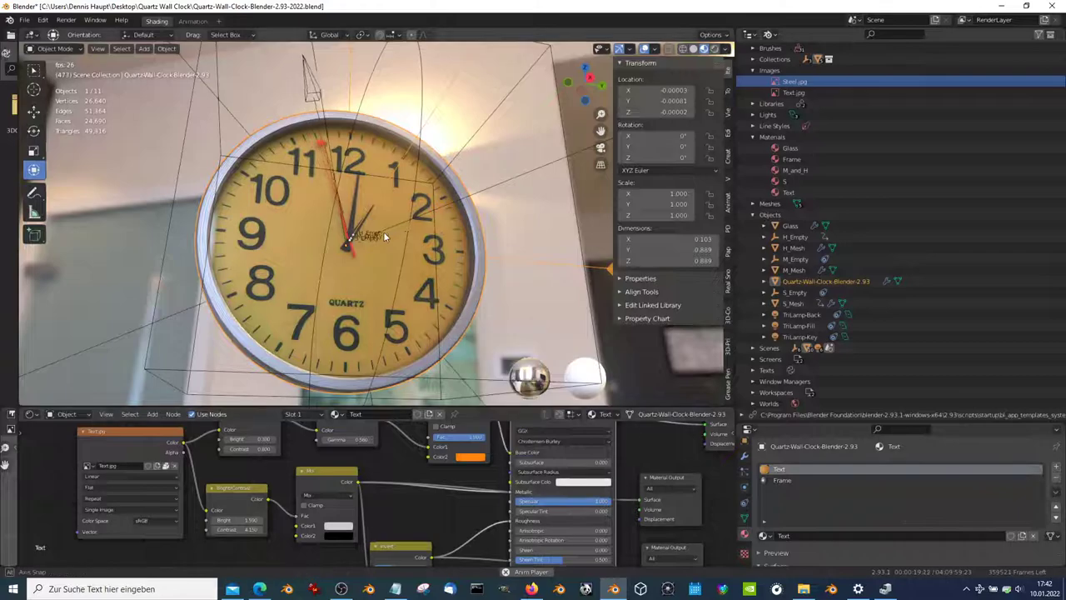
middle_click_drag(466, 367, 433, 349)
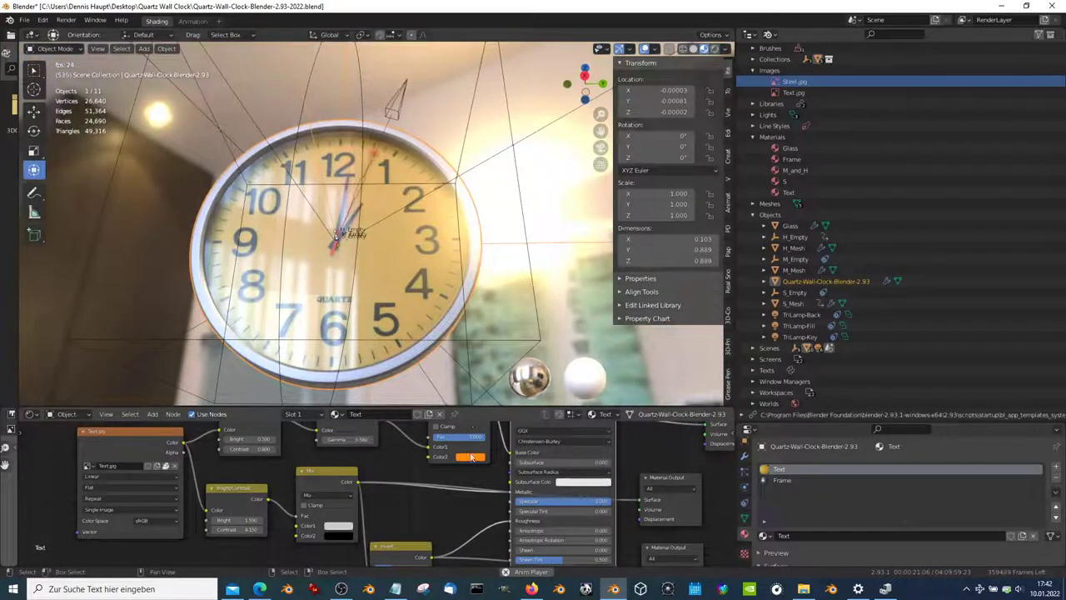
left_click(833, 480)
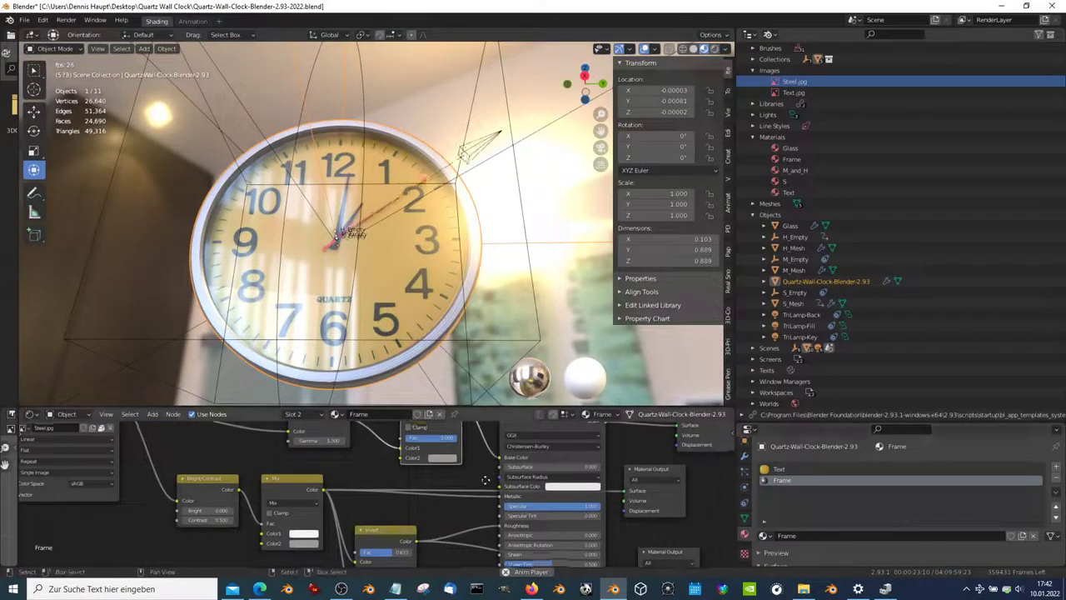
Step: Tint the clock frame red, then change it to blue
left_click(450, 497)
left_click(497, 393)
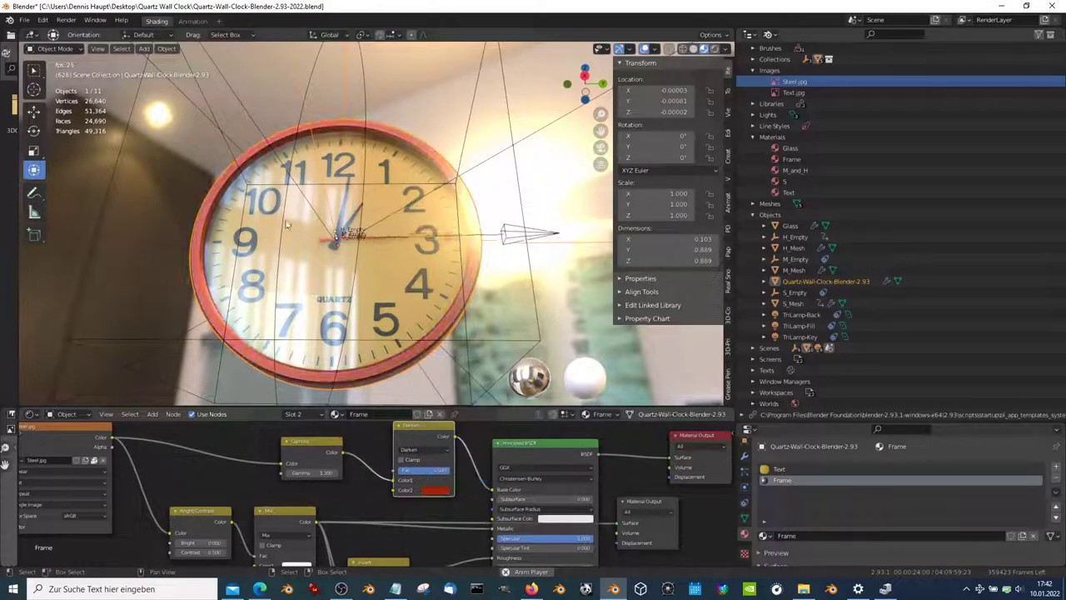
mouse_move(375, 250)
middle_mouse_down()
mouse_move(283, 208)
mouse_move(349, 250)
middle_mouse_up()
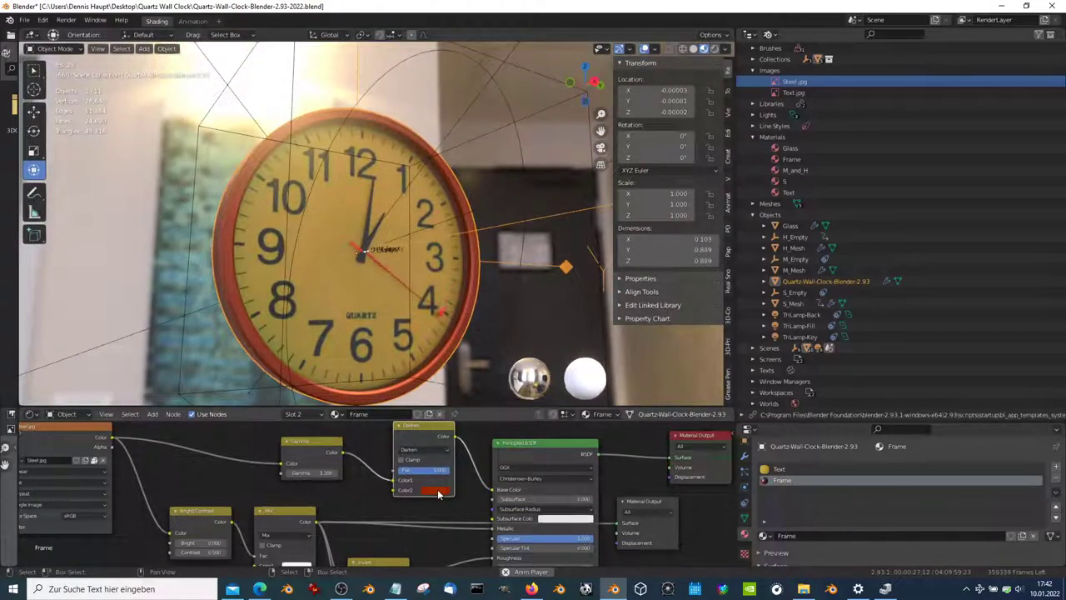
left_click(435, 489)
mouse_move(452, 422)
left_mouse_down()
mouse_move(456, 364)
mouse_move(472, 381)
left_mouse_up()
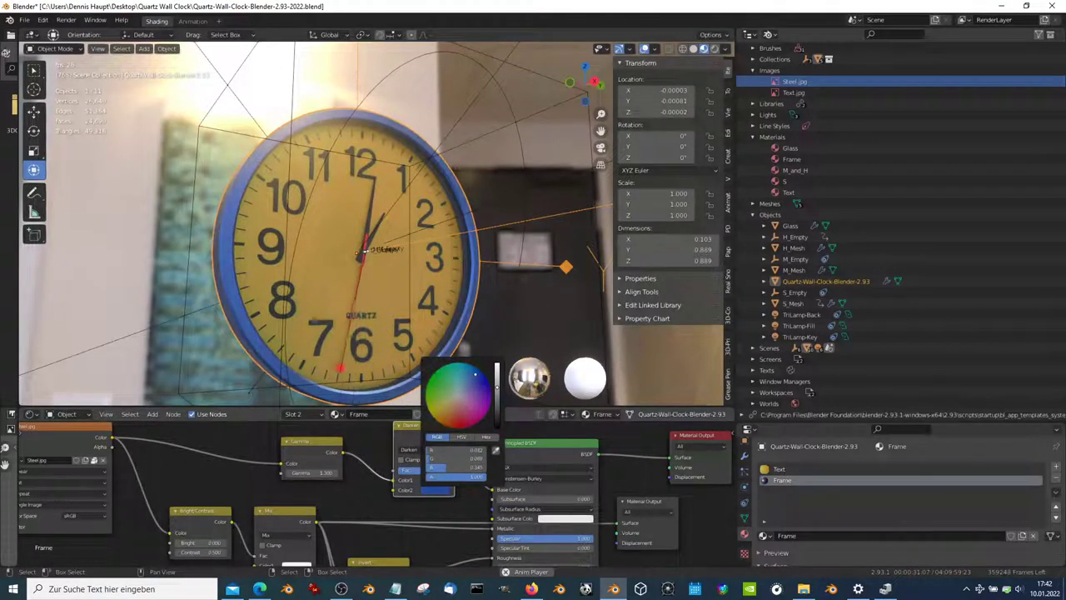
Step: Make the clock face white via the Text material's tint colour
left_click(779, 469)
left_click(463, 490)
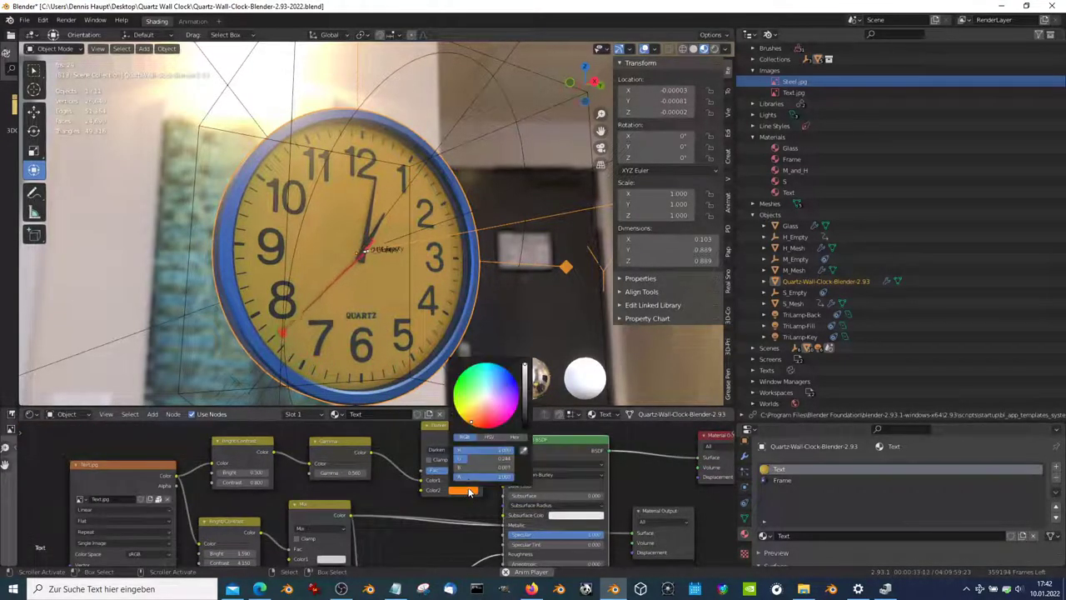
left_click_drag(476, 421, 485, 396)
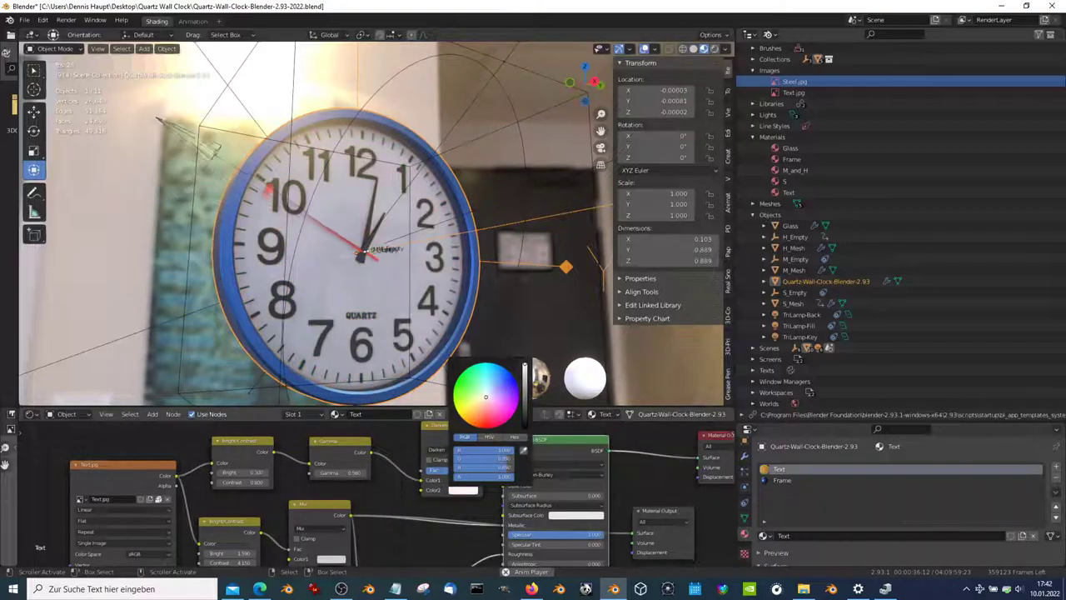
Step: Set the Frame material's tint to a neutral silver-grey
left_click(781, 481)
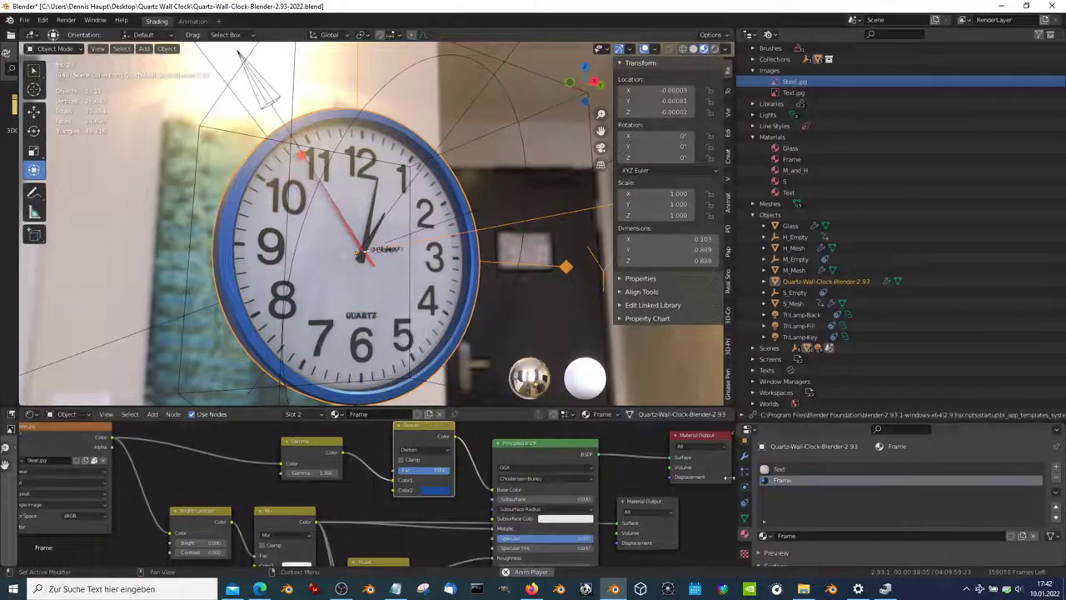
left_click(439, 489)
left_click_drag(462, 406, 459, 397)
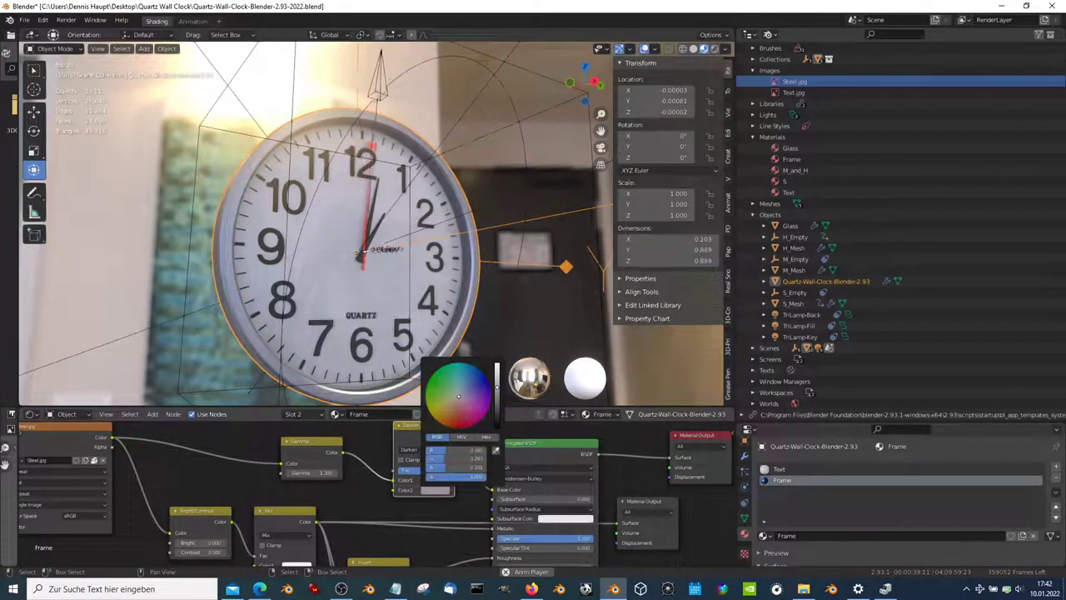
middle_click_drag(459, 396, 345, 179)
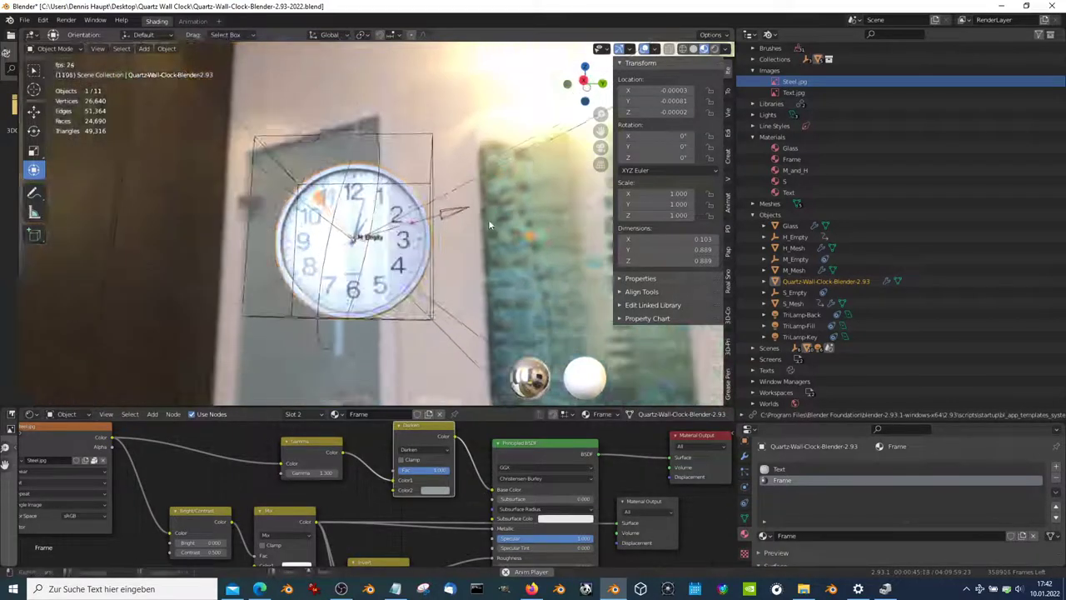
Step: In a maximized viewport, rotate the clock once, then cancel a Z rotation and a move
middle_click_drag(473, 223, 500, 233)
key("ctrl+space")
key("r")
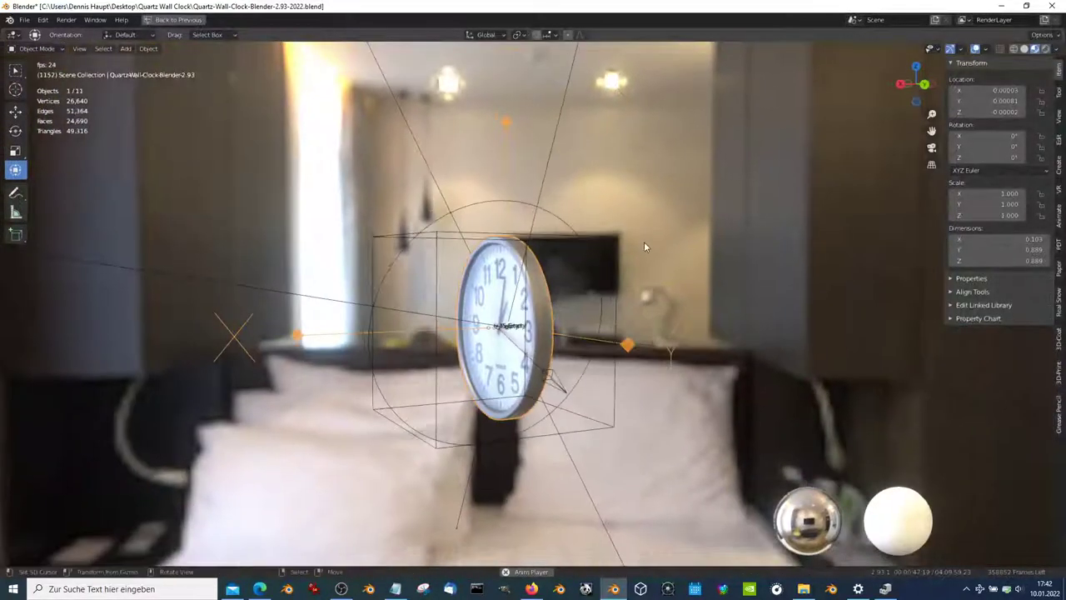
left_click(419, 379)
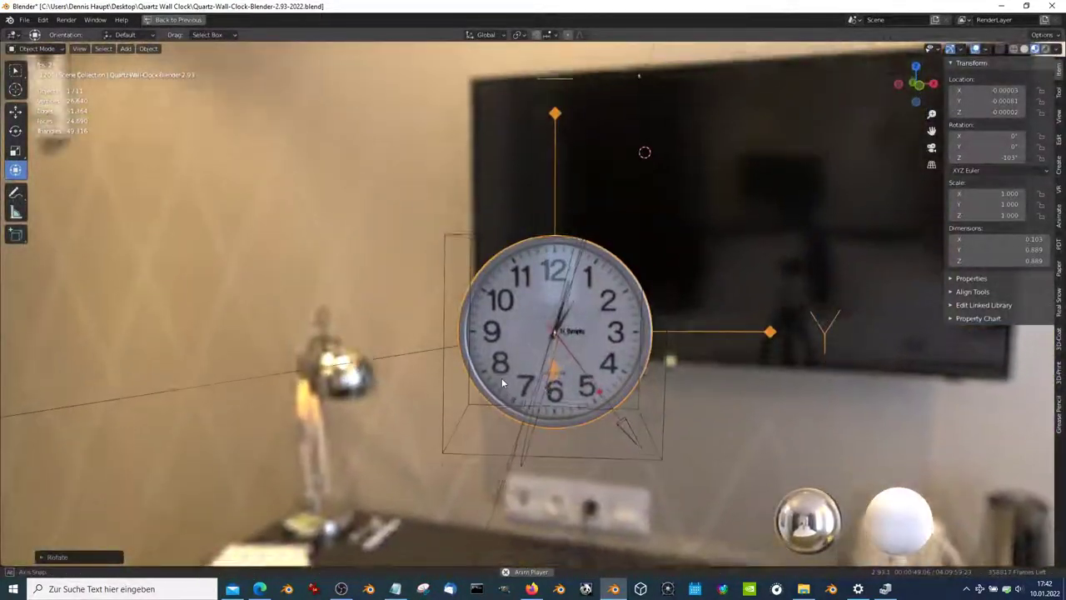
key("r")
key("z")
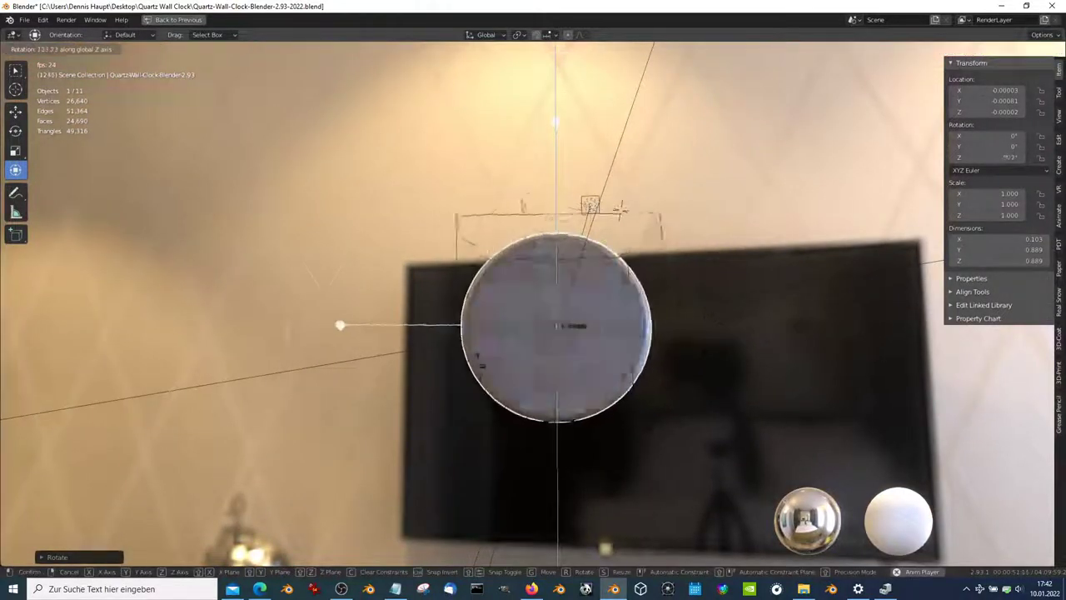
key("Escape")
key("g")
key("Escape")
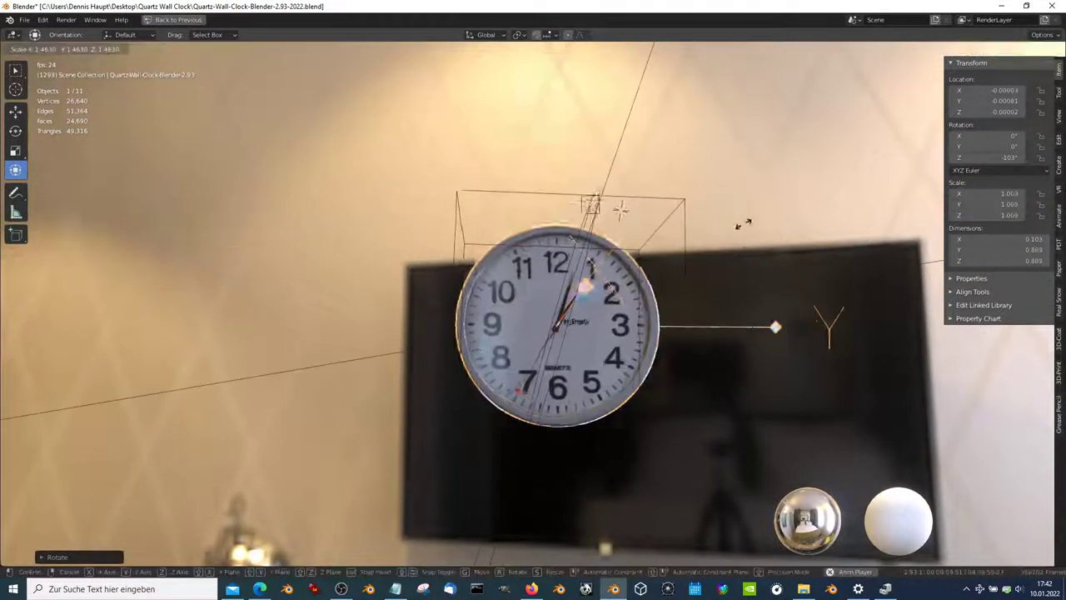
Step: Clear the clock's rotation, location and scale with Alt+R, Alt+G, Alt+S
key("alt+r")
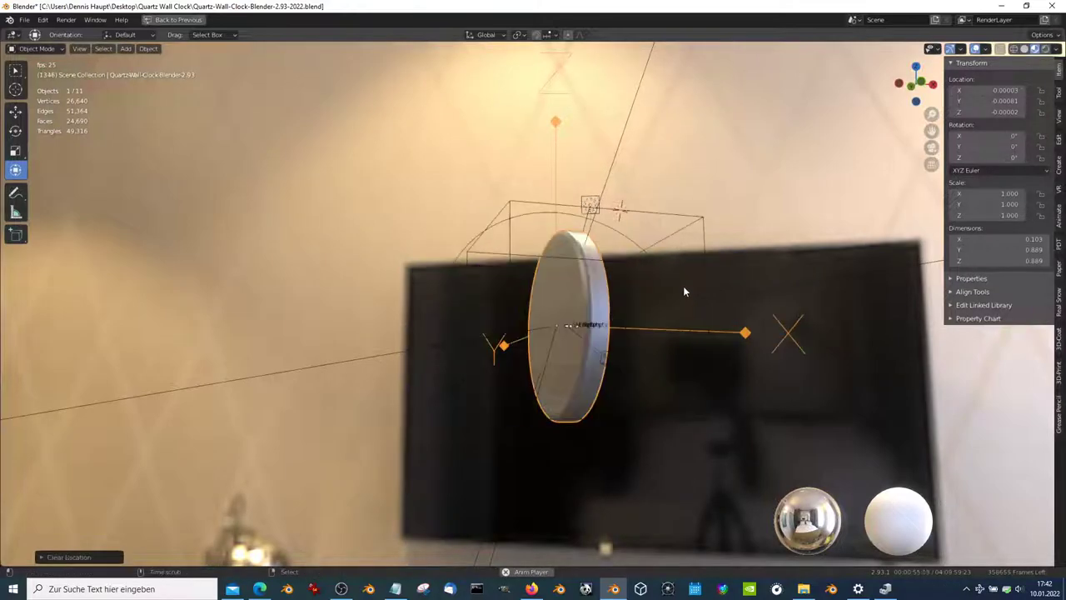
key("alt+g")
key("alt+s")
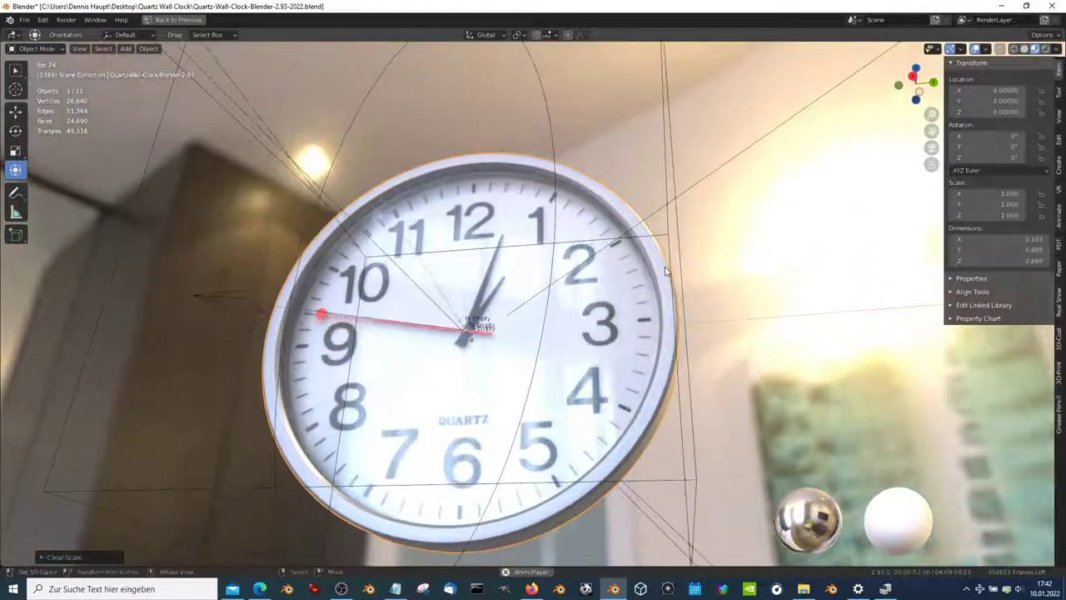
scroll(575, 279, "up", 3)
mouse_move(574, 279)
middle_mouse_down()
mouse_move(562, 272)
mouse_move(578, 231)
middle_mouse_up()
key("ctrl+space")
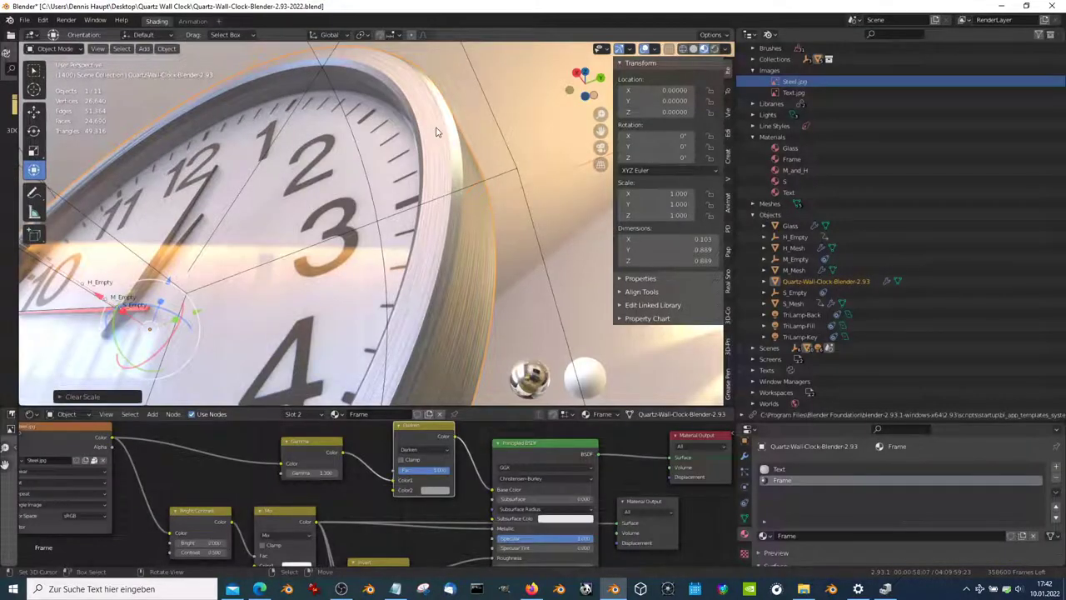
Step: Set the Bevel modifier amount to 0.0215 with 6 segments
left_click(745, 456)
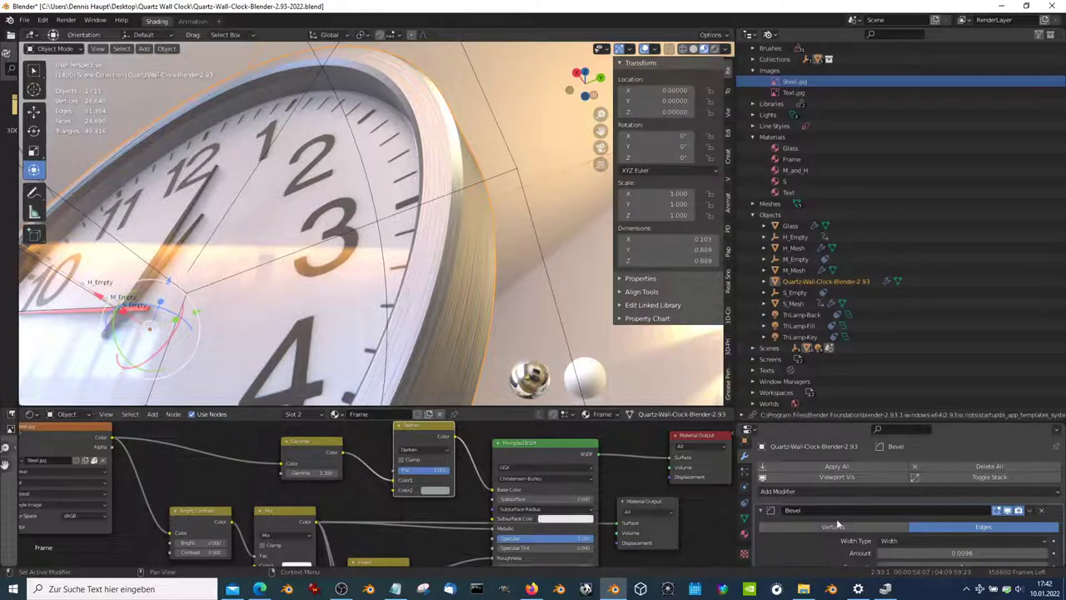
scroll(815, 525, "down", 2)
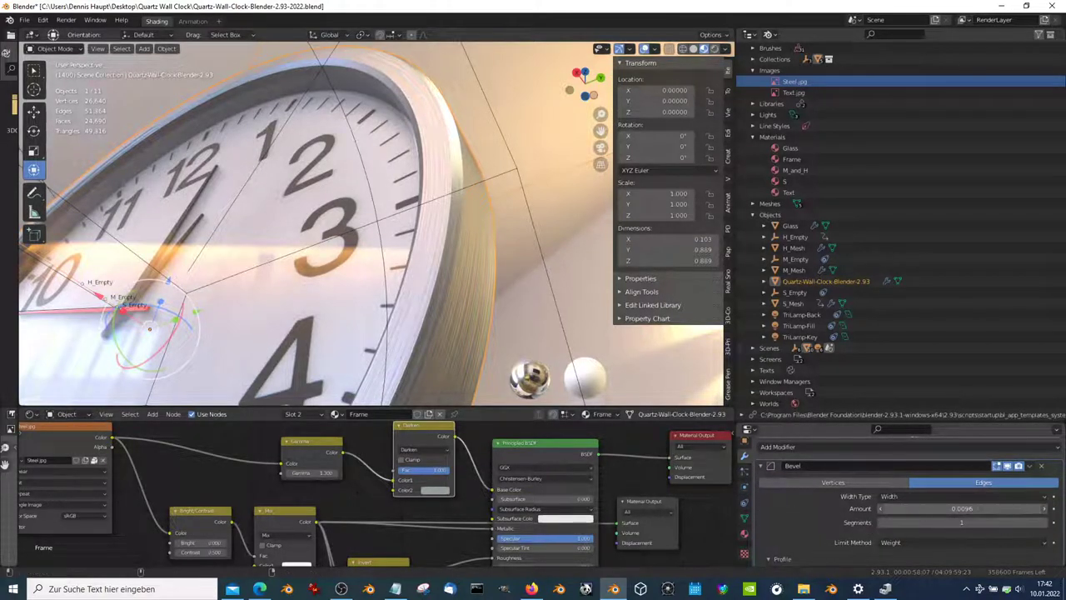
mouse_move(962, 508)
left_mouse_down()
mouse_move(995, 508)
mouse_move(949, 508)
left_mouse_up()
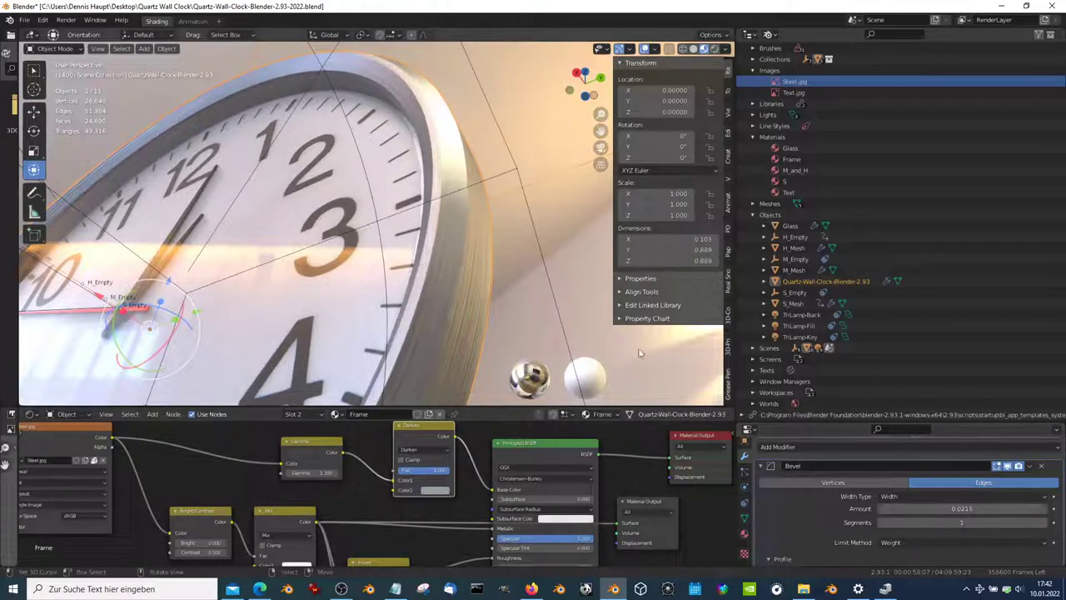
mouse_move(433, 233)
middle_mouse_down()
mouse_move(482, 220)
mouse_move(457, 280)
middle_mouse_up()
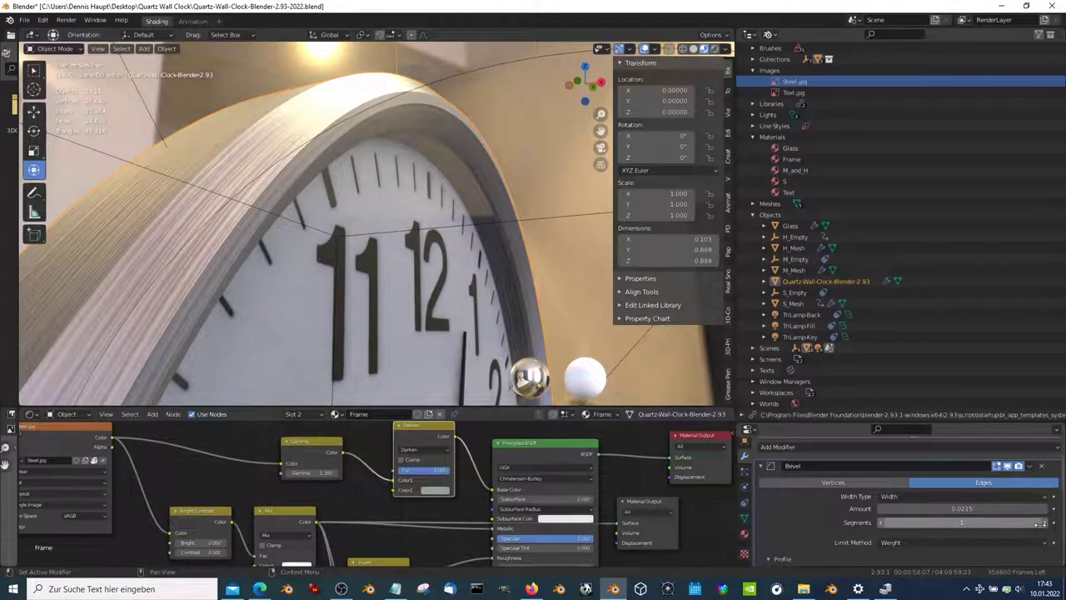
left_click_drag(962, 522, 987, 522)
mouse_move(358, 275)
middle_mouse_down()
mouse_move(420, 263)
mouse_move(493, 194)
middle_mouse_up()
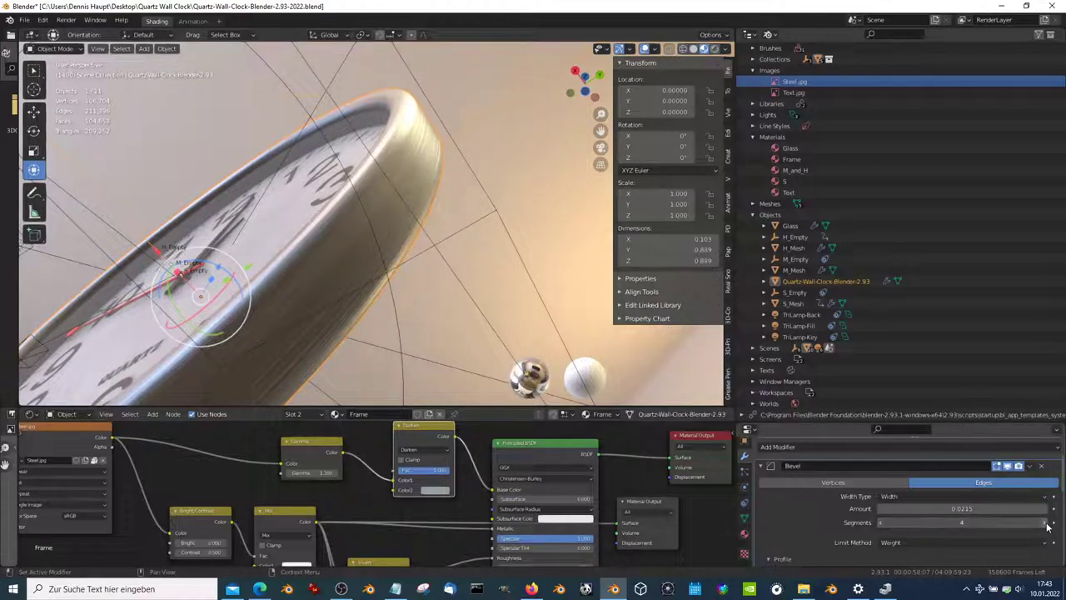
double_click(1048, 522)
middle_click_drag(419, 203, 448, 218)
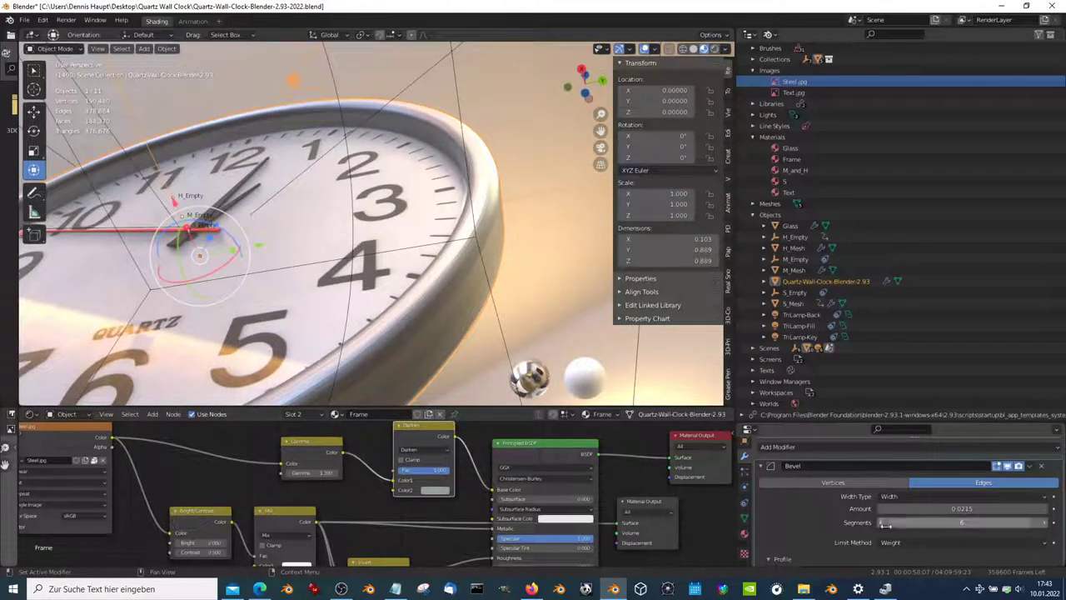
Step: Adjust the Subsurf viewport levels and put the clock mesh into Edit Mode
scroll(796, 535, "down", 3)
scroll(796, 534, "down", 2)
scroll(796, 534, "down", 3)
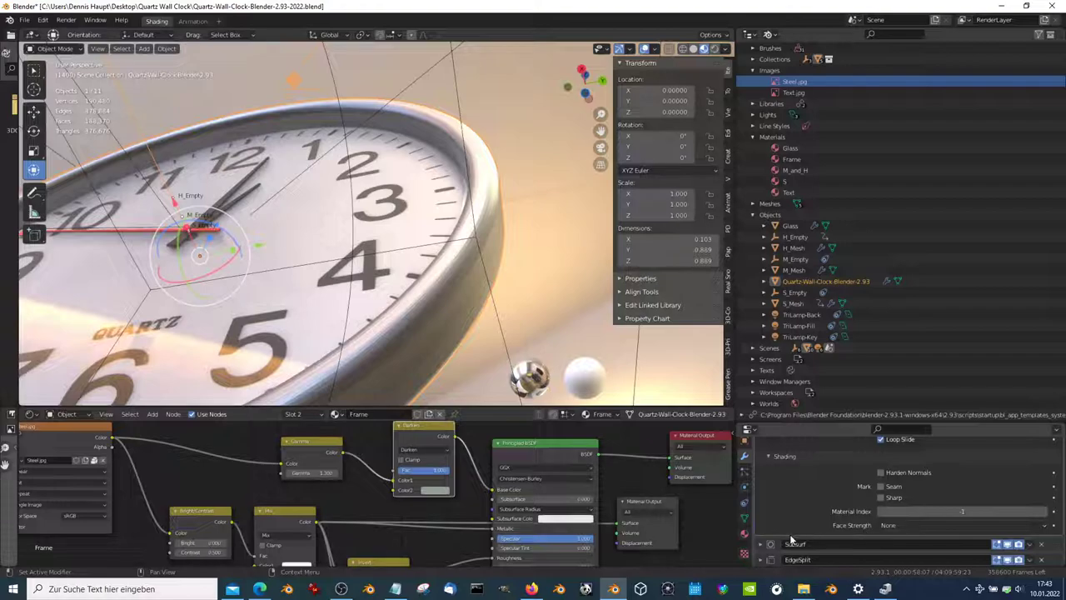
left_click(760, 543)
scroll(781, 517, "down", 2)
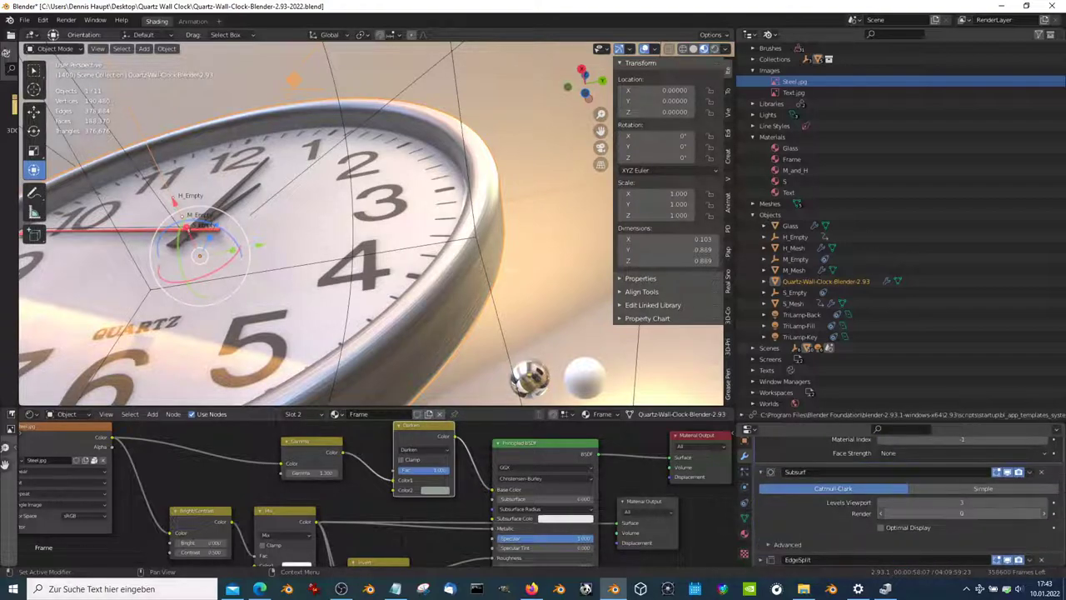
left_click_drag(1033, 503, 915, 506)
mouse_move(466, 275)
middle_mouse_down()
mouse_move(372, 306)
mouse_move(454, 206)
mouse_move(466, 208)
middle_mouse_up()
key("Tab")
Step: Raise the Subsurf viewport level to 2 and collapse the Subsurf panel
left_click(1046, 503)
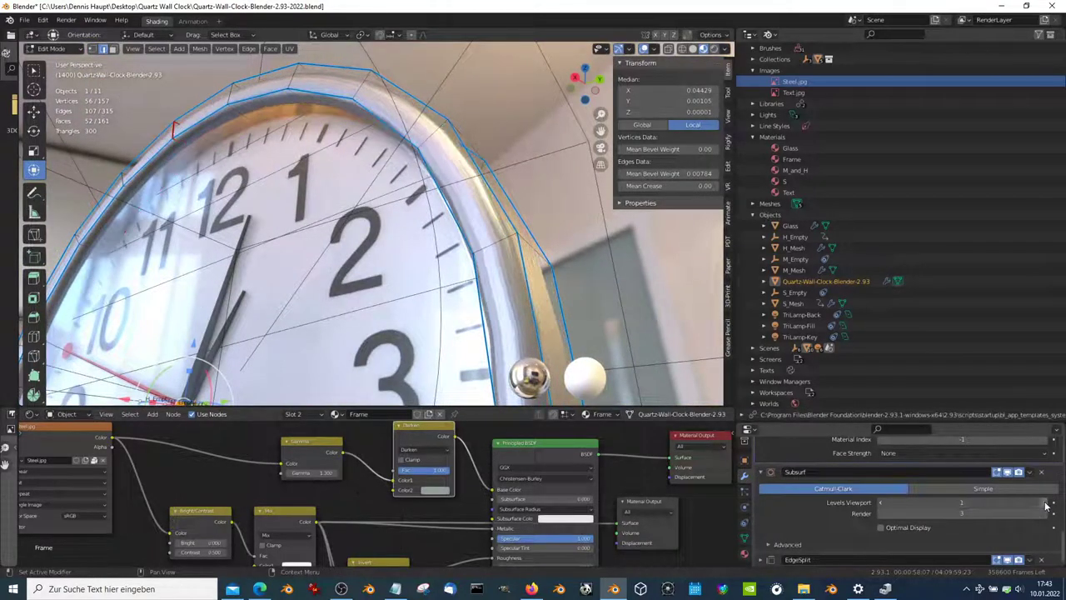
left_click(1046, 503)
scroll(916, 516, "up", 3)
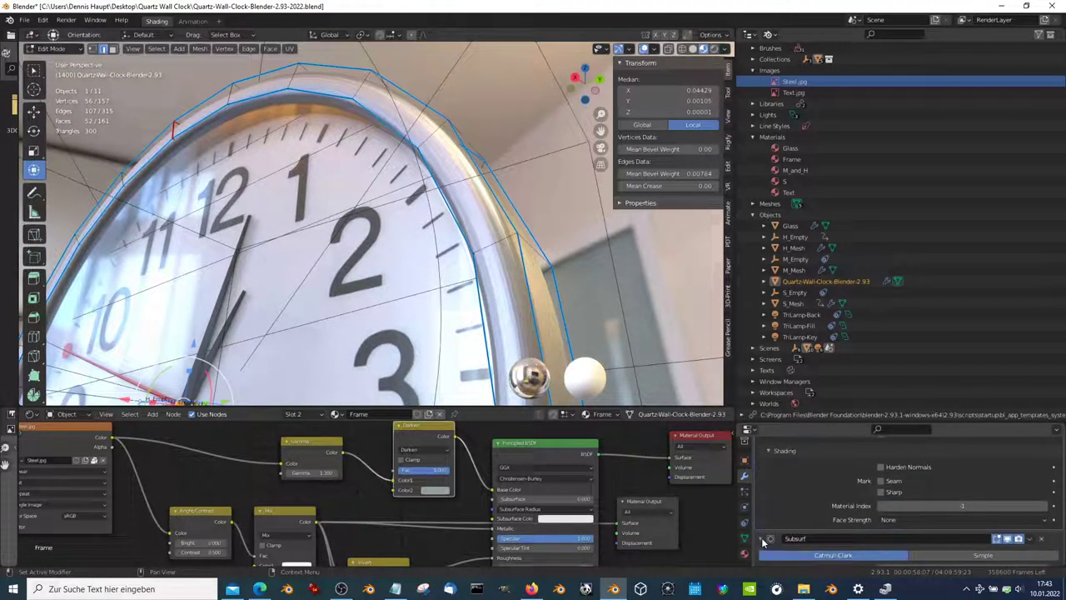
left_click(762, 539)
Step: Give the bevel 1 segment, show it in edit mode, and reduce its amount to about 0.0087
scroll(873, 500, "down", 3)
scroll(916, 500, "down", 3)
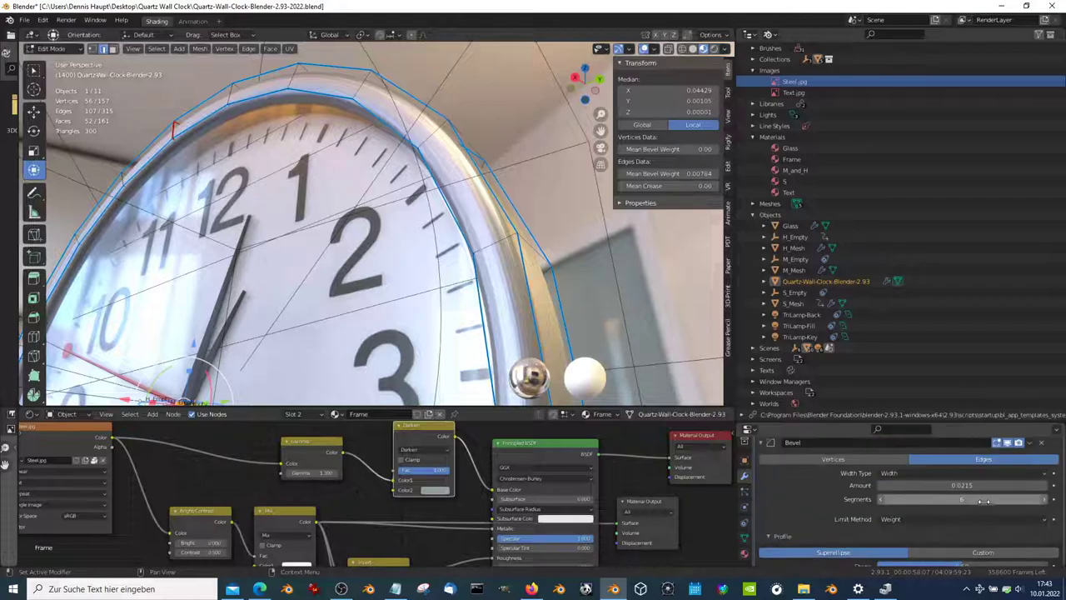
left_click_drag(983, 499, 941, 498)
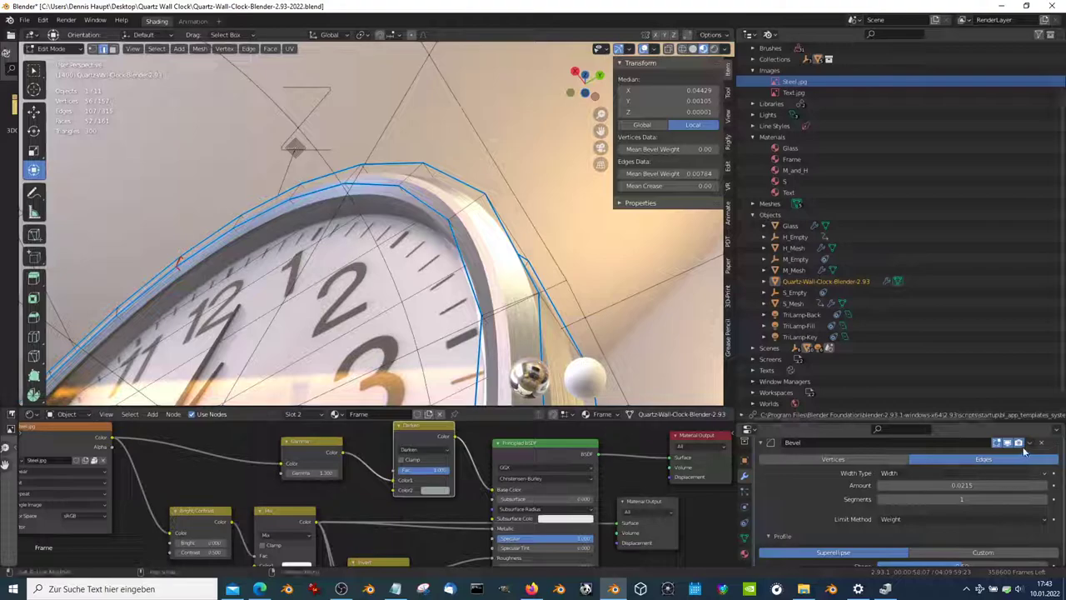
left_click(998, 443)
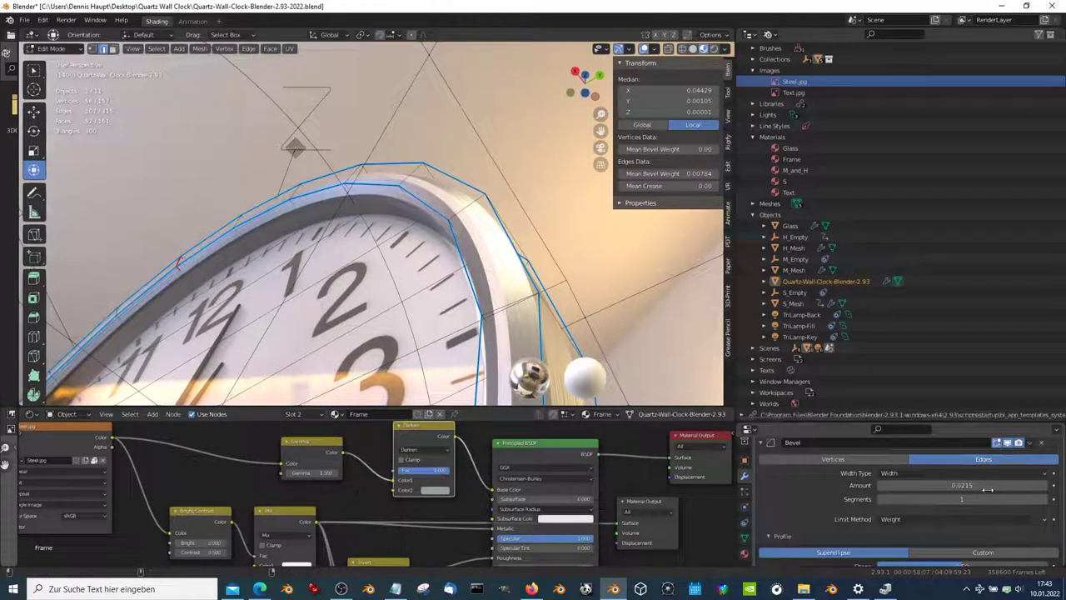
mouse_move(962, 485)
left_mouse_down()
mouse_move(908, 485)
mouse_move(966, 485)
left_mouse_up()
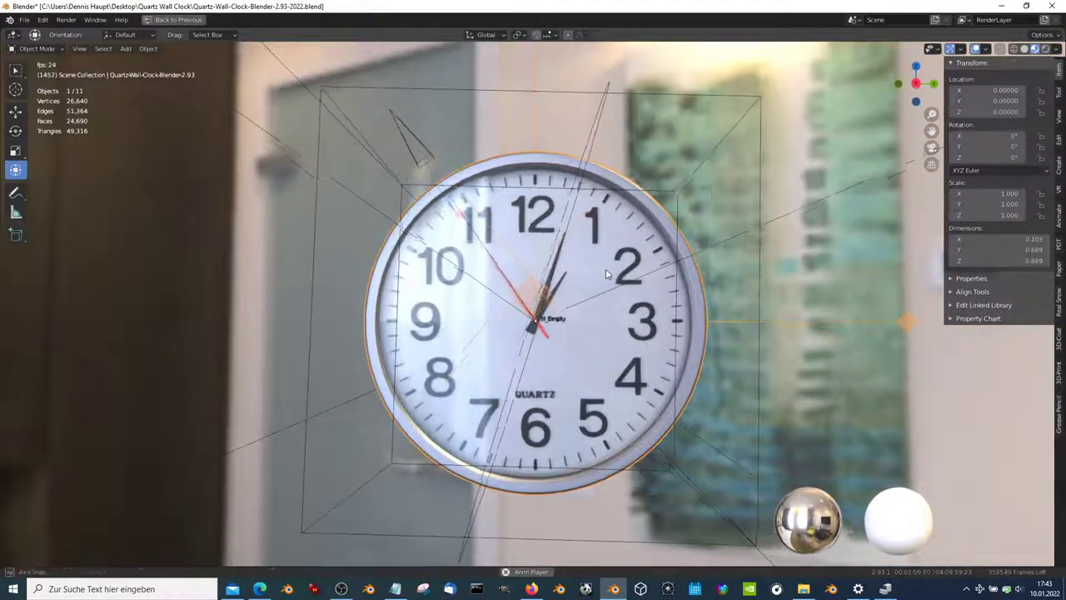
Step: Hide the viewport overlays and orbit to a head-on view of the clock
middle_click_drag(606, 275, 579, 265)
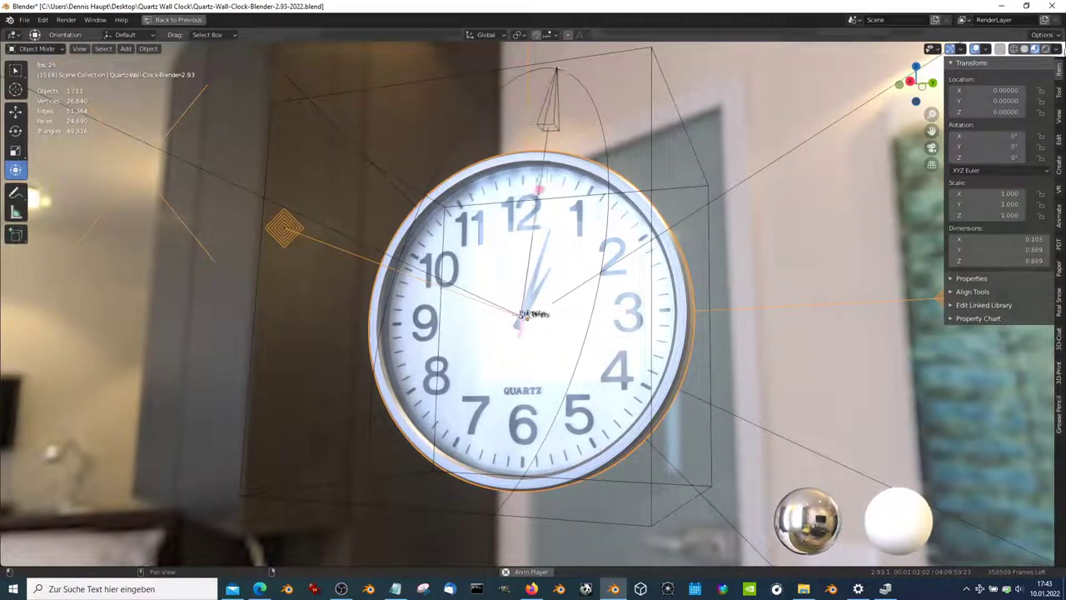
left_click(975, 49)
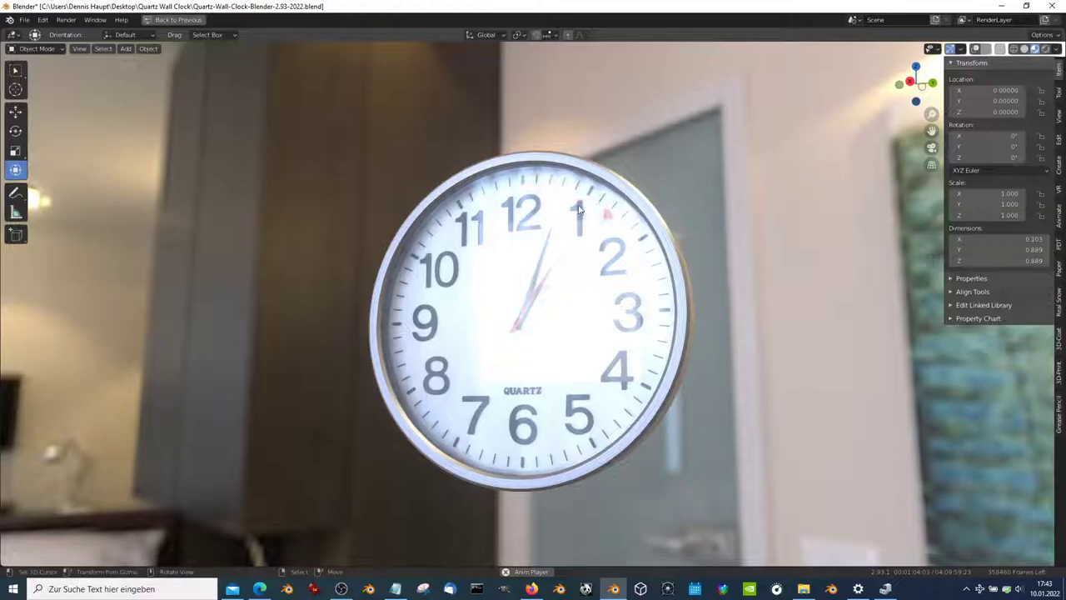
middle_click_drag(580, 209, 595, 168)
mouse_move(534, 173)
middle_mouse_down()
mouse_move(441, 174)
mouse_move(612, 155)
middle_mouse_up()
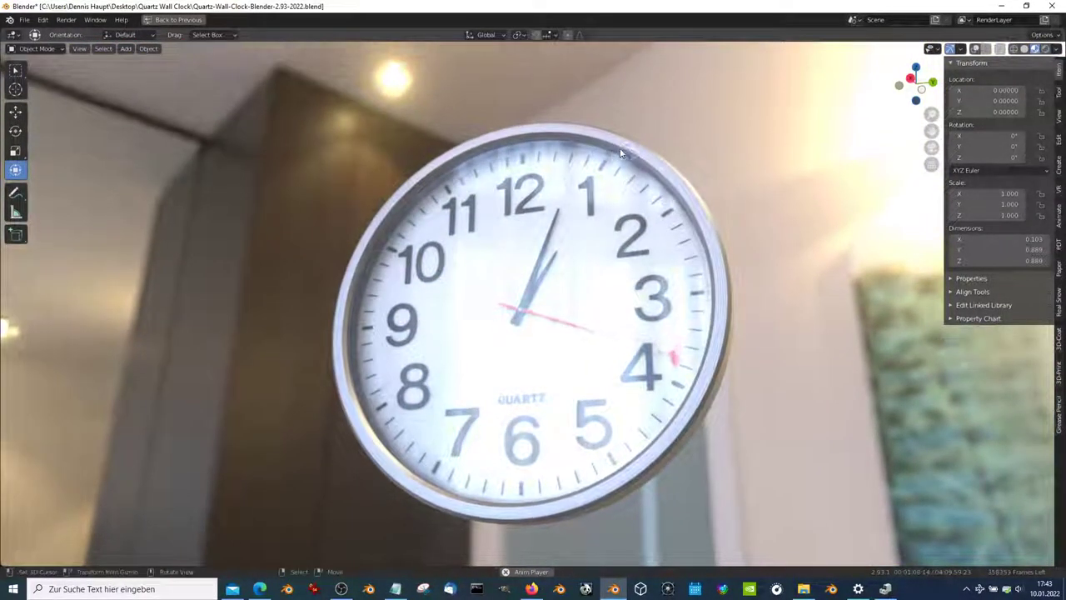
left_click(1058, 49)
Step: Preview the orange courtyard HDRI and compare it against the Scene World background
left_click(981, 145)
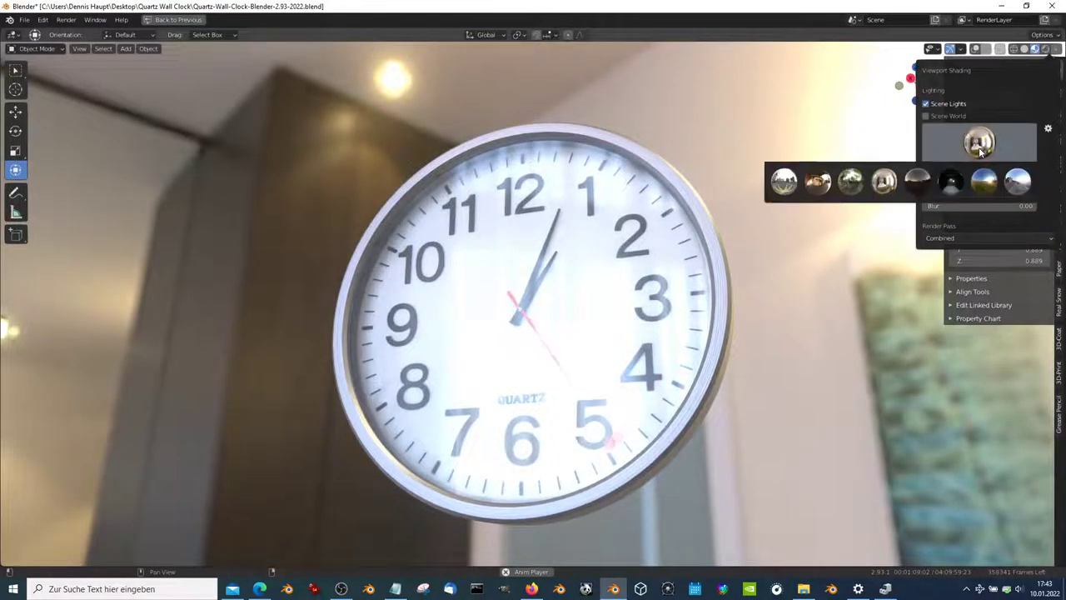
left_click(817, 181)
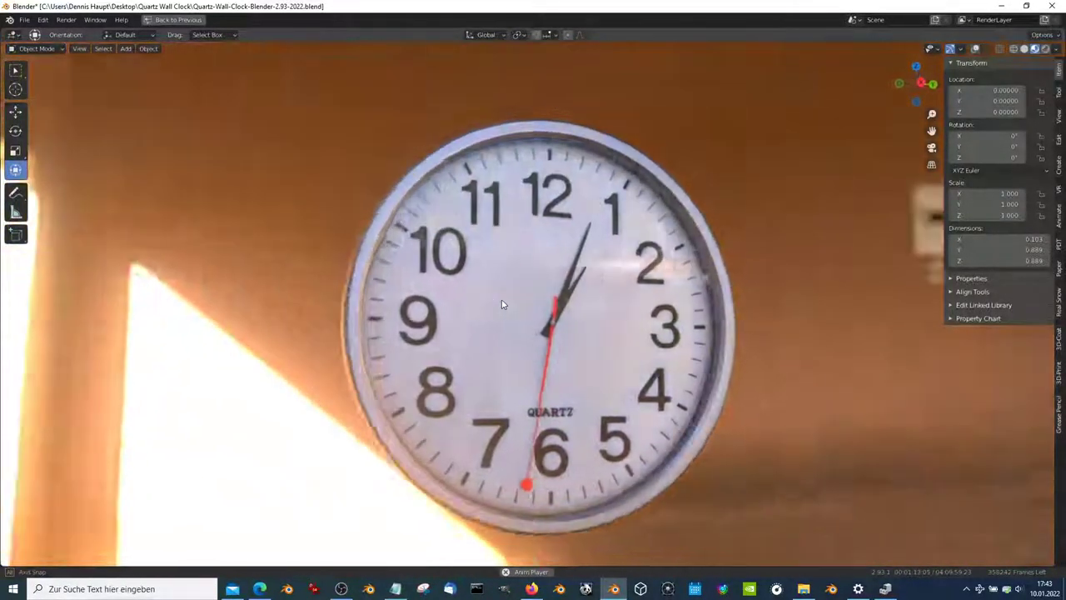
middle_click_drag(502, 304, 642, 305)
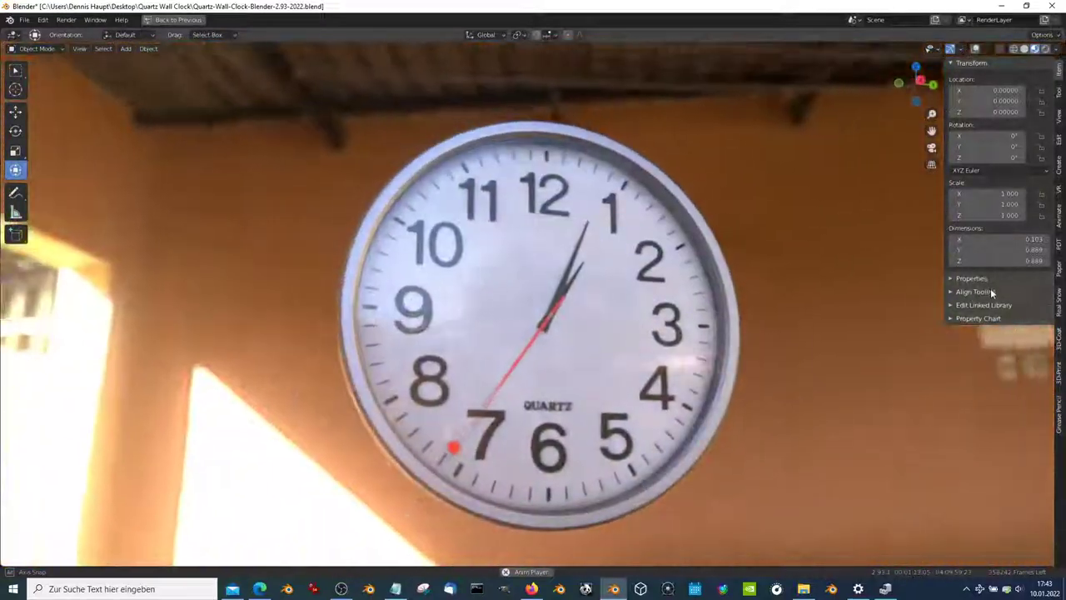
left_click(1059, 49)
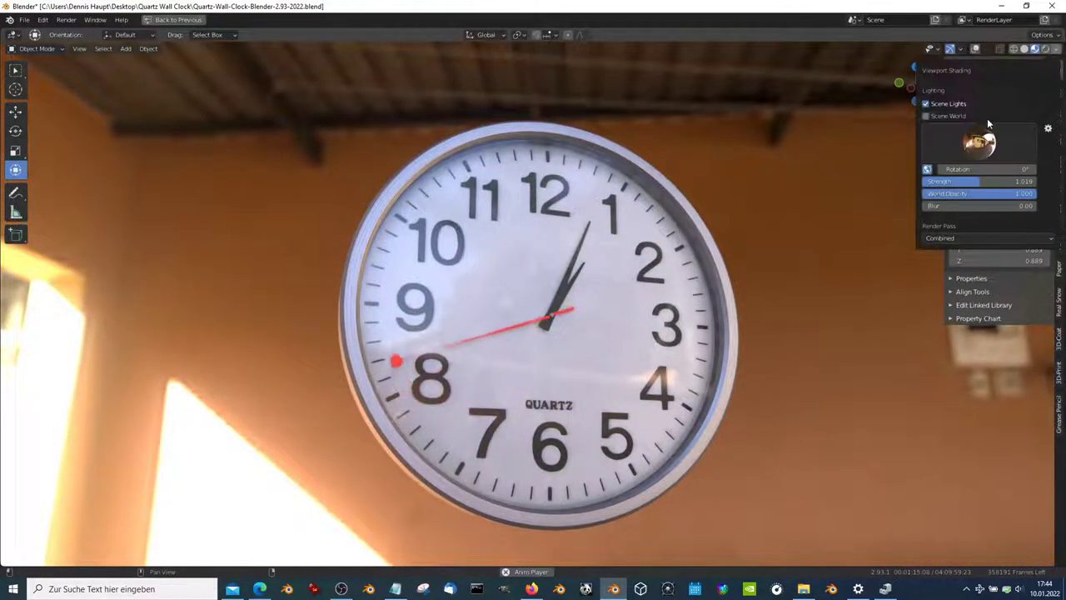
left_click(997, 116)
left_click(959, 117)
left_click(959, 116)
left_click(958, 118)
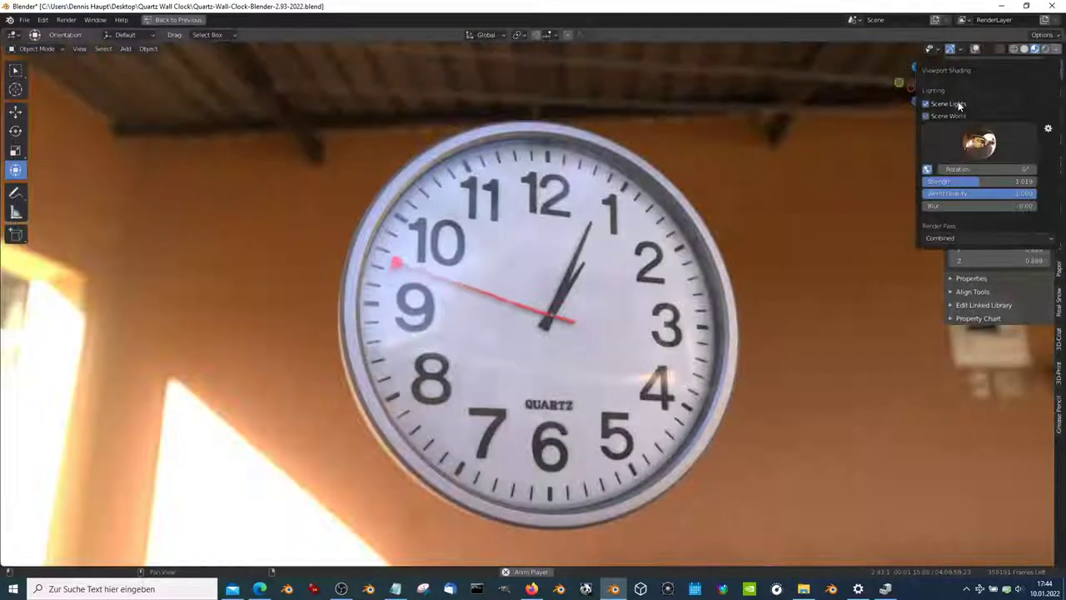
left_click(956, 117)
left_click(955, 119)
left_click(954, 115)
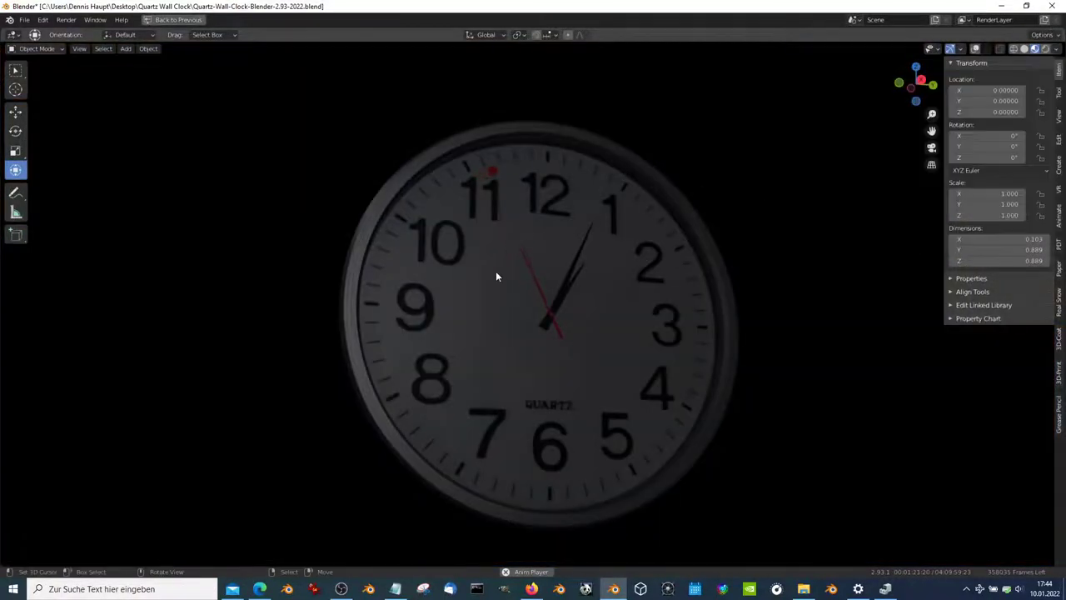
middle_click_drag(496, 276, 373, 286)
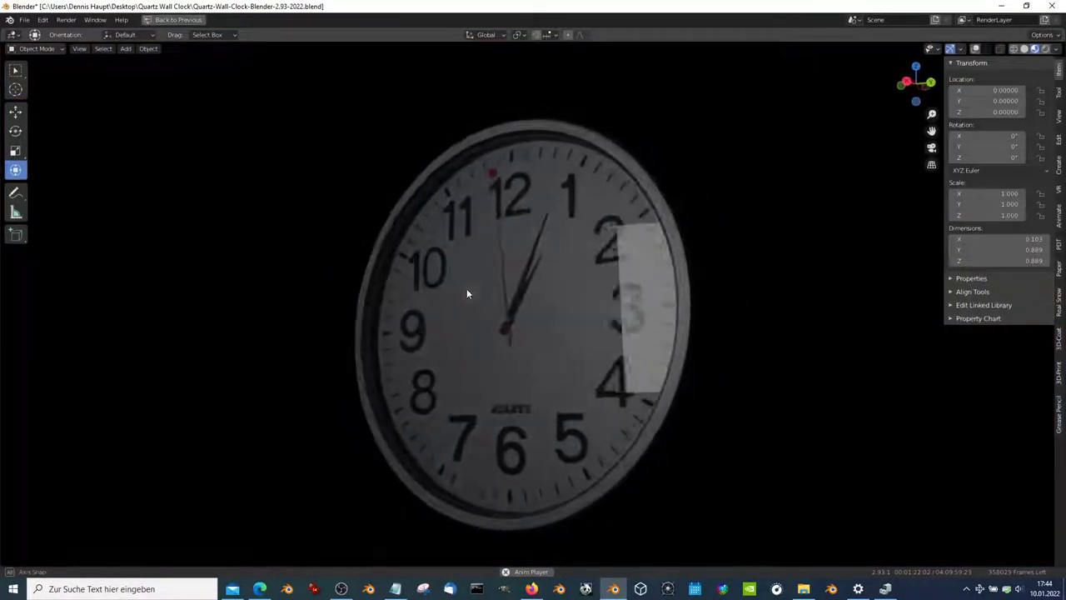
middle_click_drag(234, 288, 506, 289)
Step: Preview the power-lines HDRI, then the dark curtain HDRI, from back and side views
left_click(1055, 50)
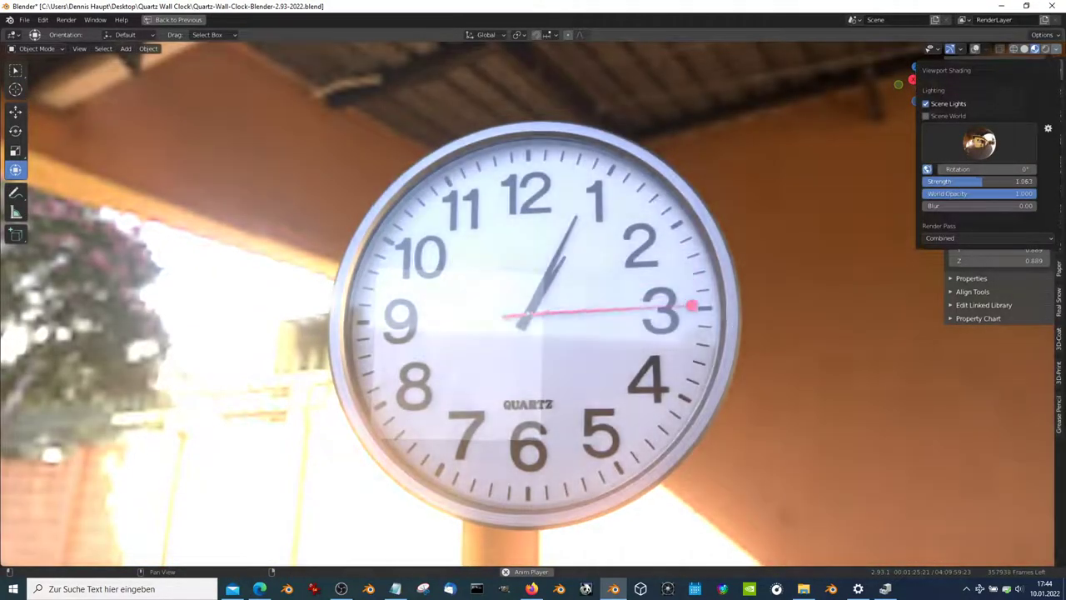
left_click(989, 143)
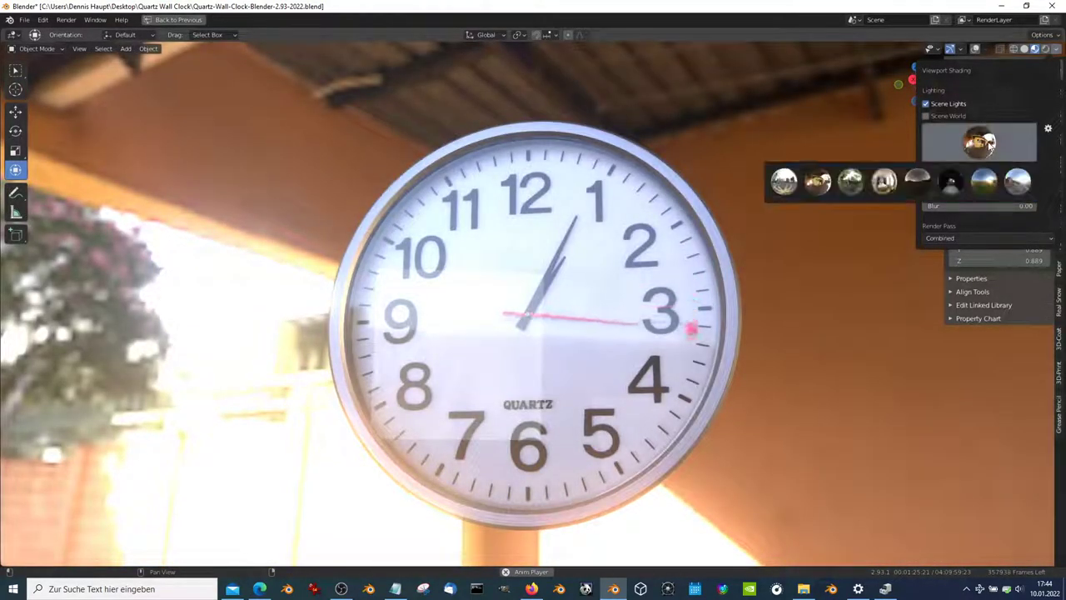
left_click(996, 188)
mouse_move(488, 245)
middle_mouse_down()
mouse_move(193, 271)
mouse_move(1060, 50)
middle_mouse_up()
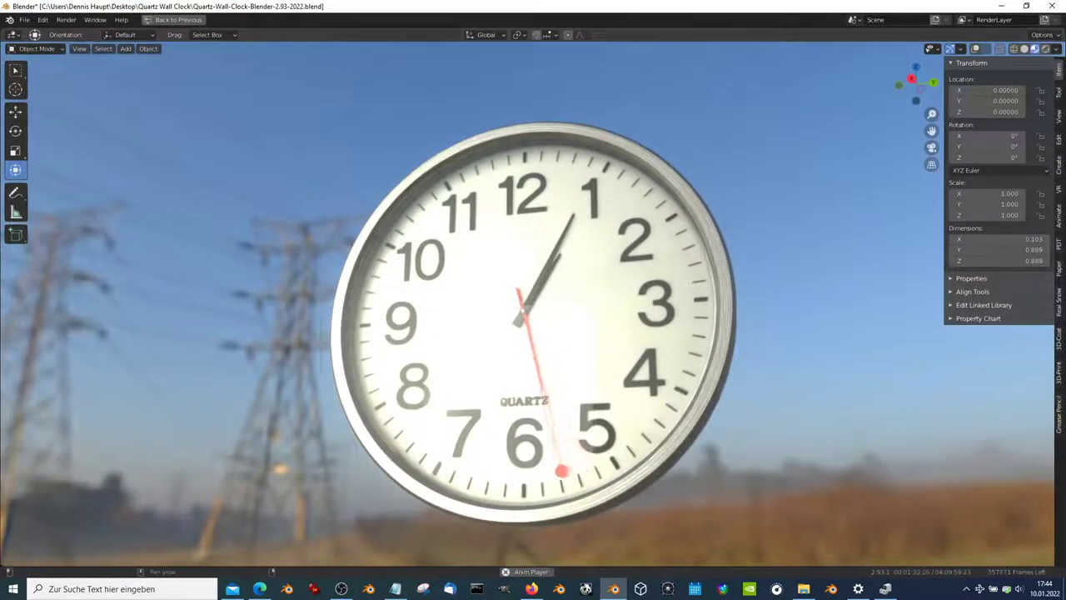
left_click(1058, 49)
left_click(979, 146)
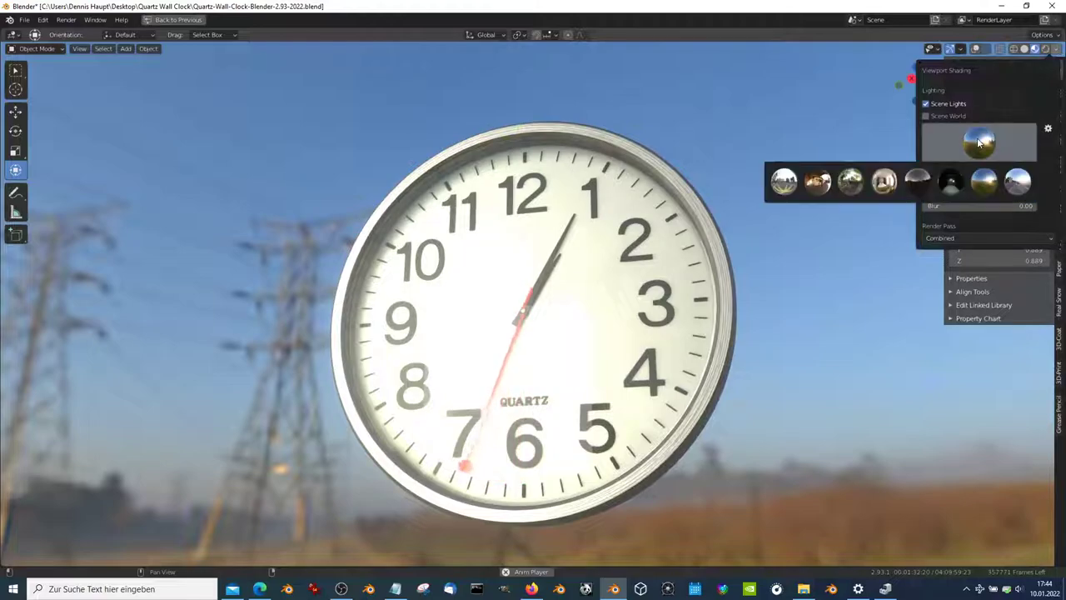
left_click(956, 182)
mouse_move(642, 239)
middle_mouse_down()
mouse_move(449, 294)
mouse_move(491, 341)
mouse_move(527, 272)
mouse_move(516, 273)
mouse_move(632, 297)
mouse_move(274, 208)
mouse_move(580, 241)
mouse_move(559, 254)
mouse_move(591, 236)
middle_mouse_up()
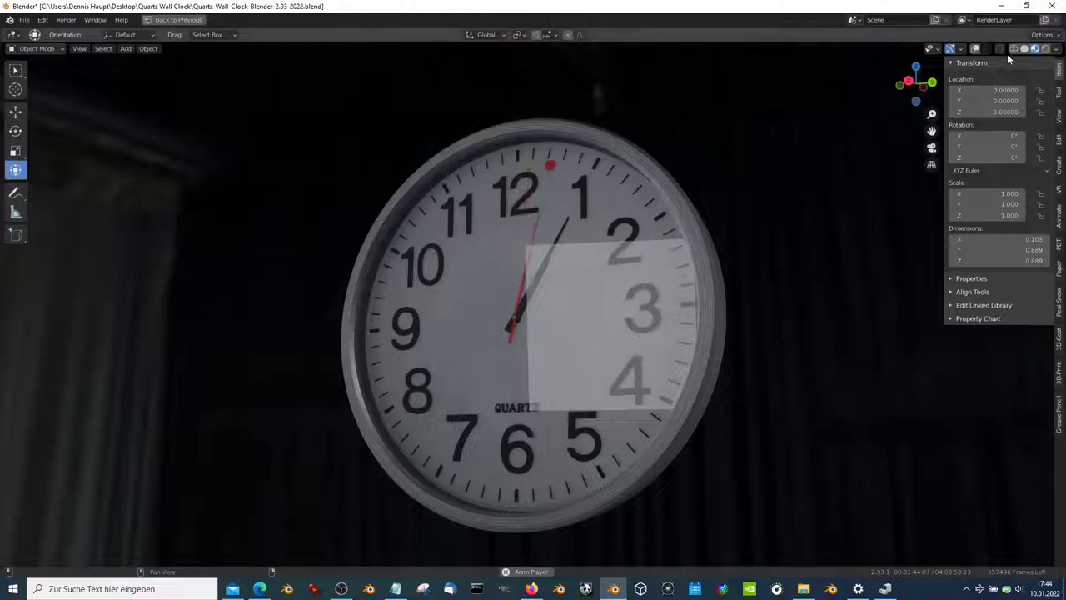
Step: Switch the viewport to the city skyline HDRI
left_click(1057, 49)
left_click(998, 144)
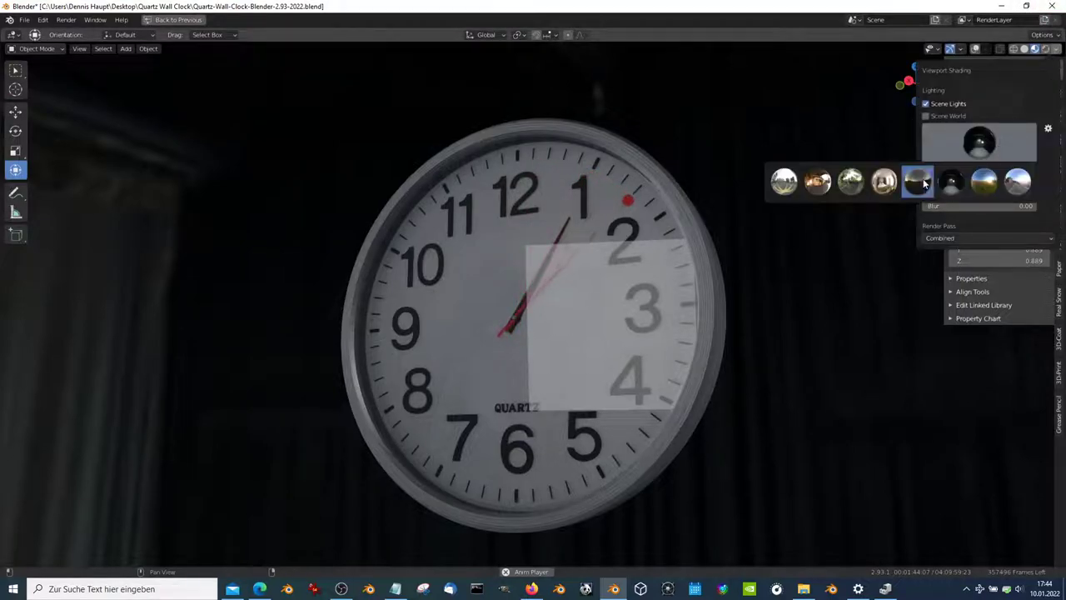
left_click(784, 189)
middle_click_drag(653, 218, 832, 125)
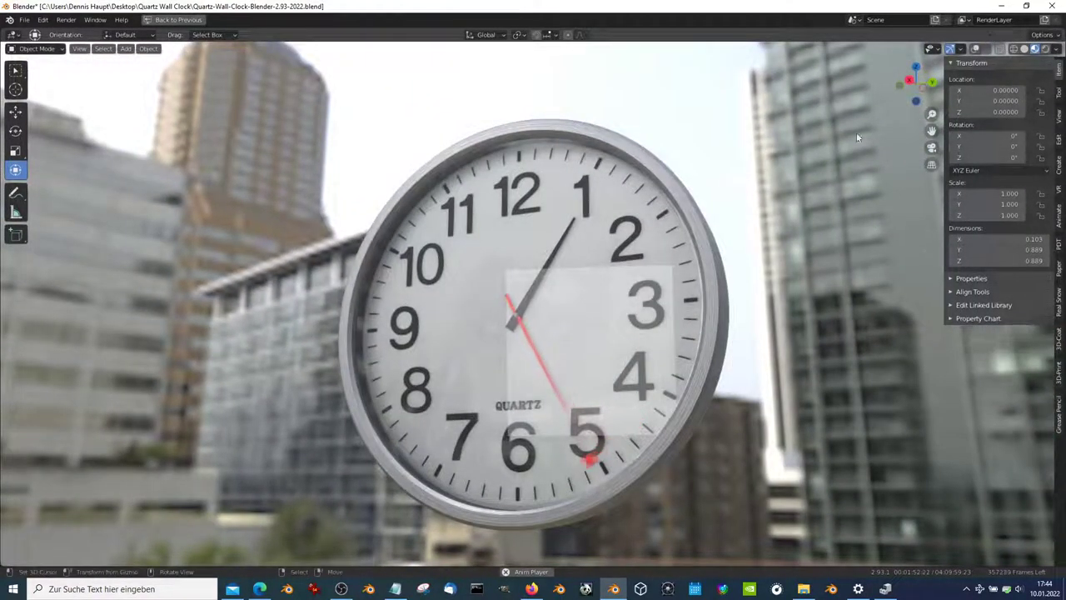
Step: Restore the full layout and select the Text material slot in the Material tab
left_click(164, 21)
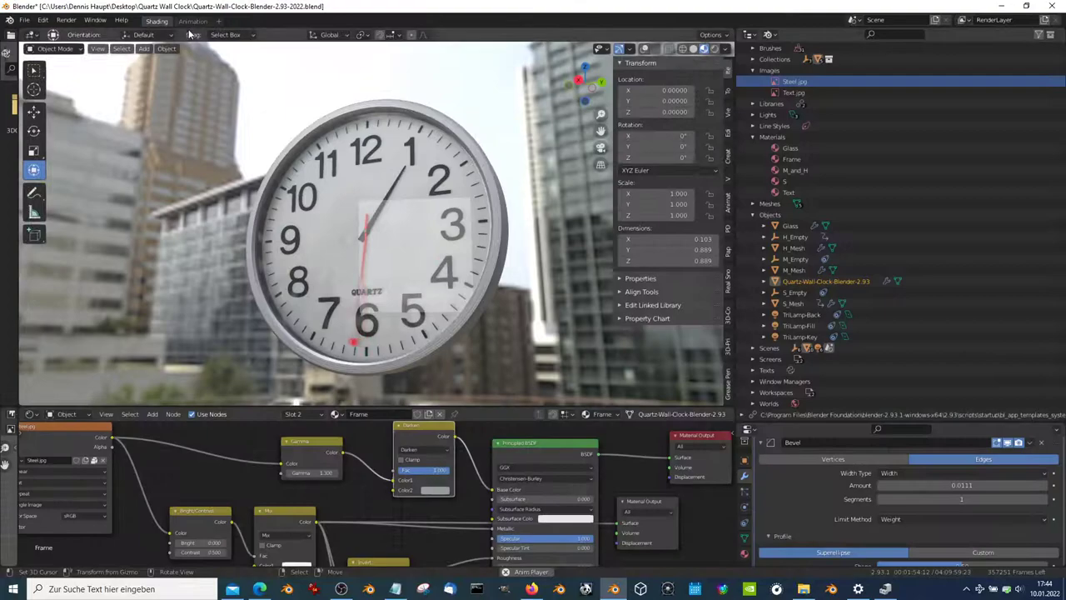
scroll(357, 498, "down", 3)
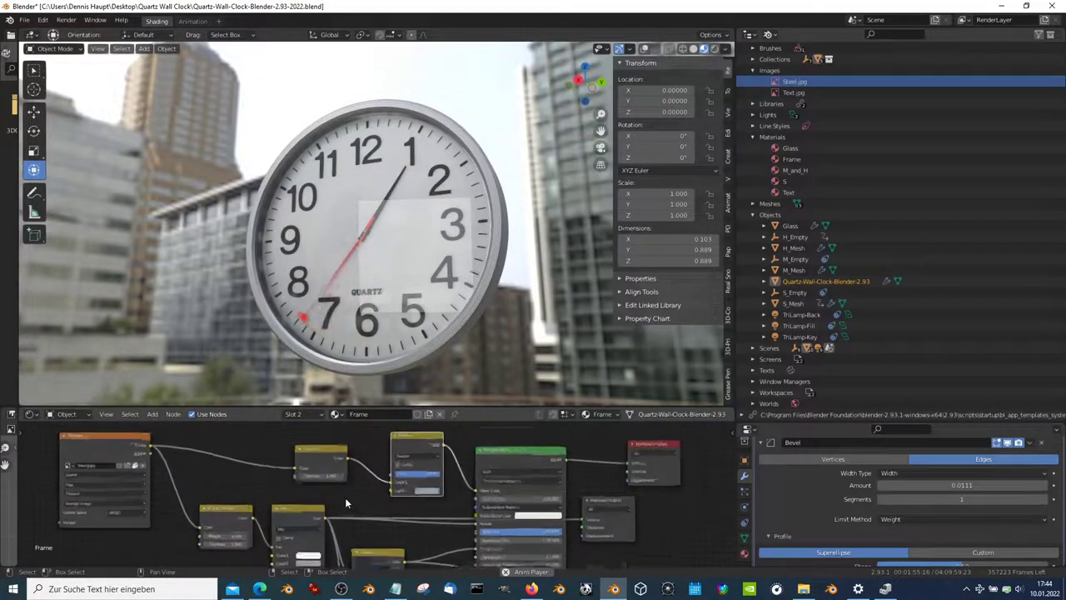
left_click(743, 553)
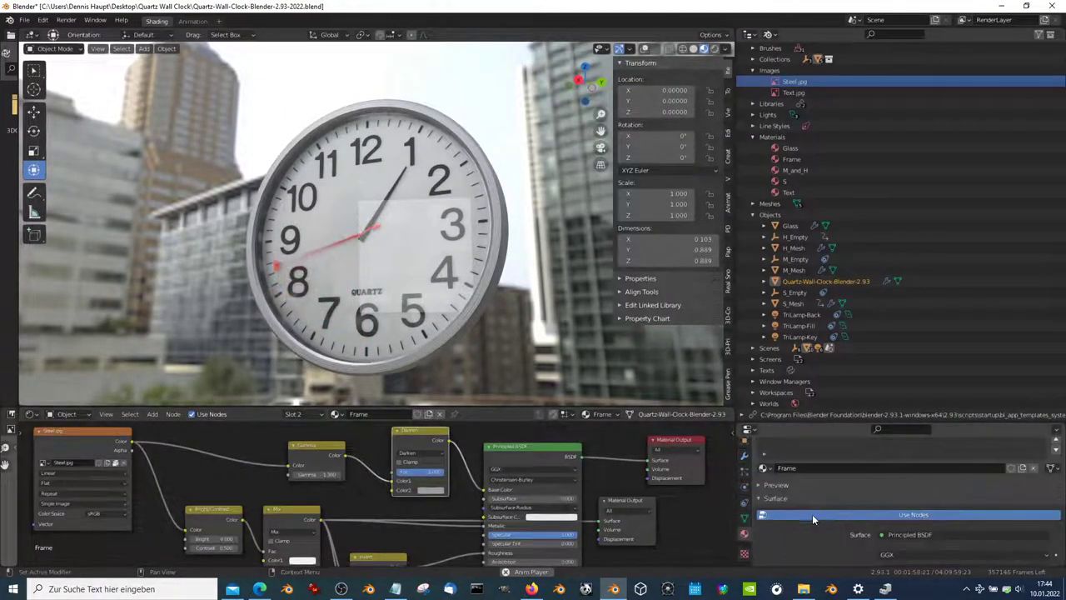
left_click(784, 470)
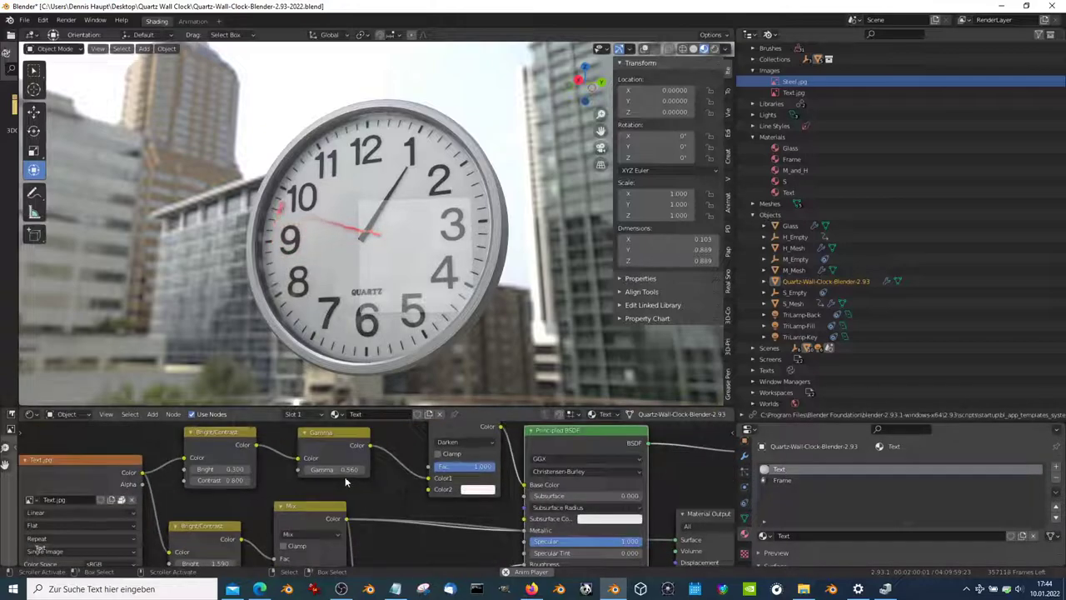
Step: Set the Text material's Gamma node from 0.560 to 0.201
scroll(344, 477, "up", 1)
left_click_drag(331, 468, 250, 468)
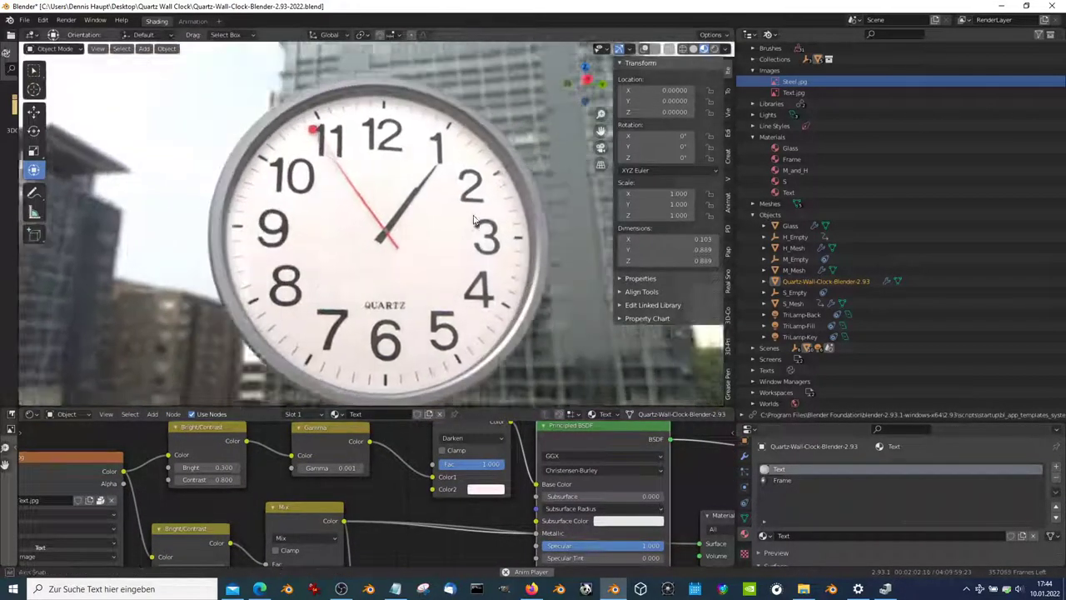
left_click(359, 468)
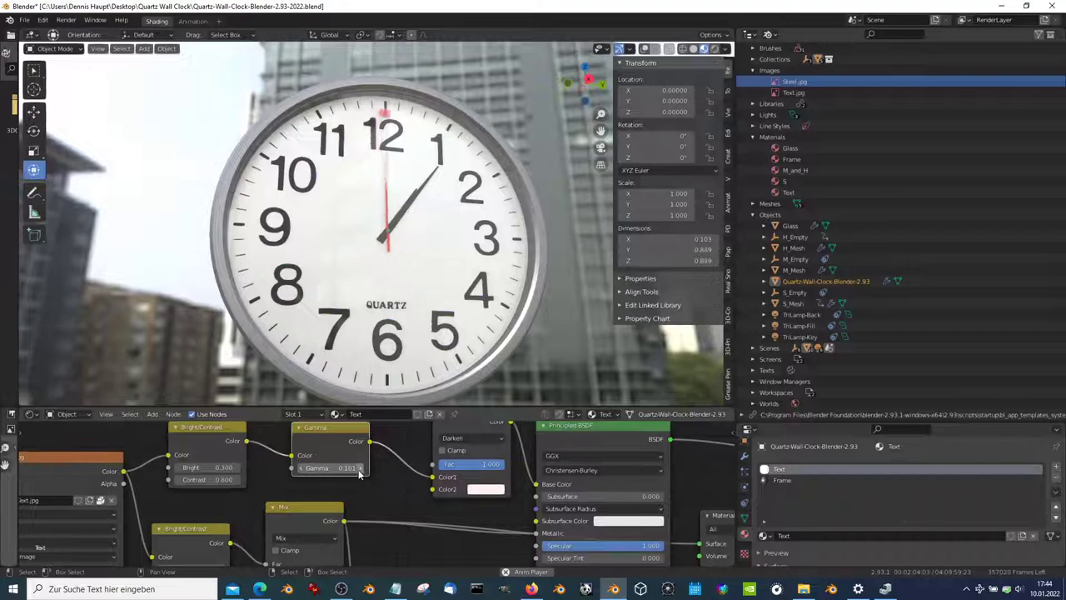
left_click(359, 469)
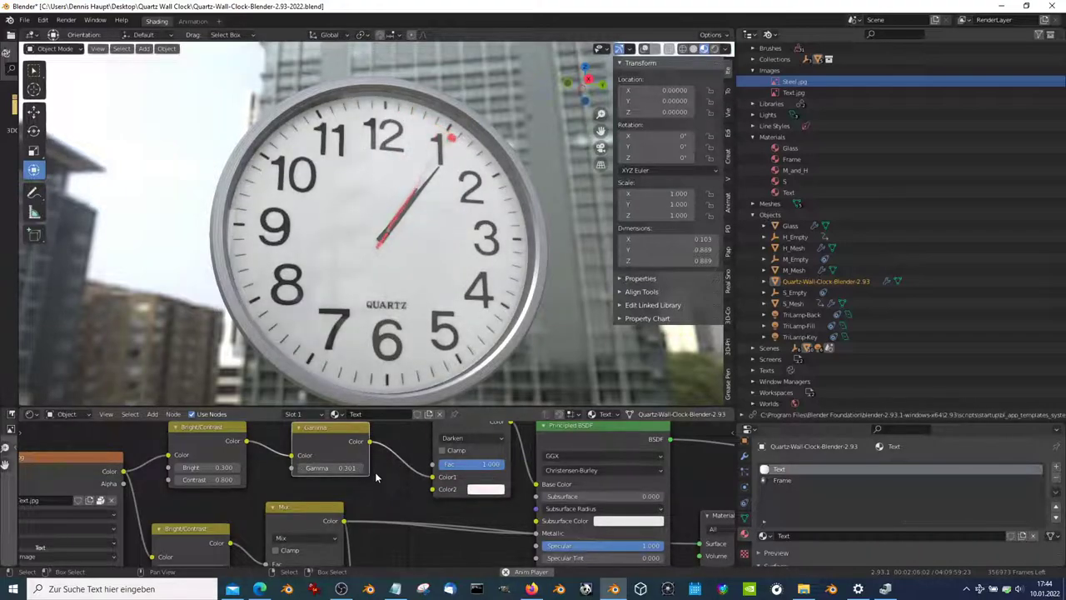
scroll(375, 477, "down", 3)
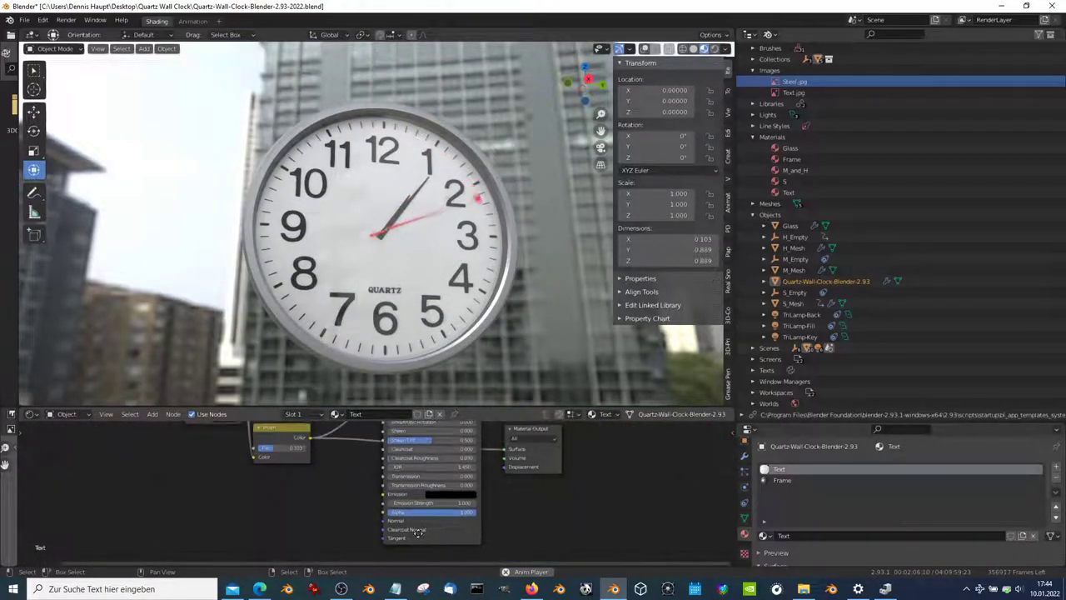
Step: Set the Principled BSDF Emission colour of the Text material to full white
scroll(419, 533, "up", 2)
left_click(453, 498)
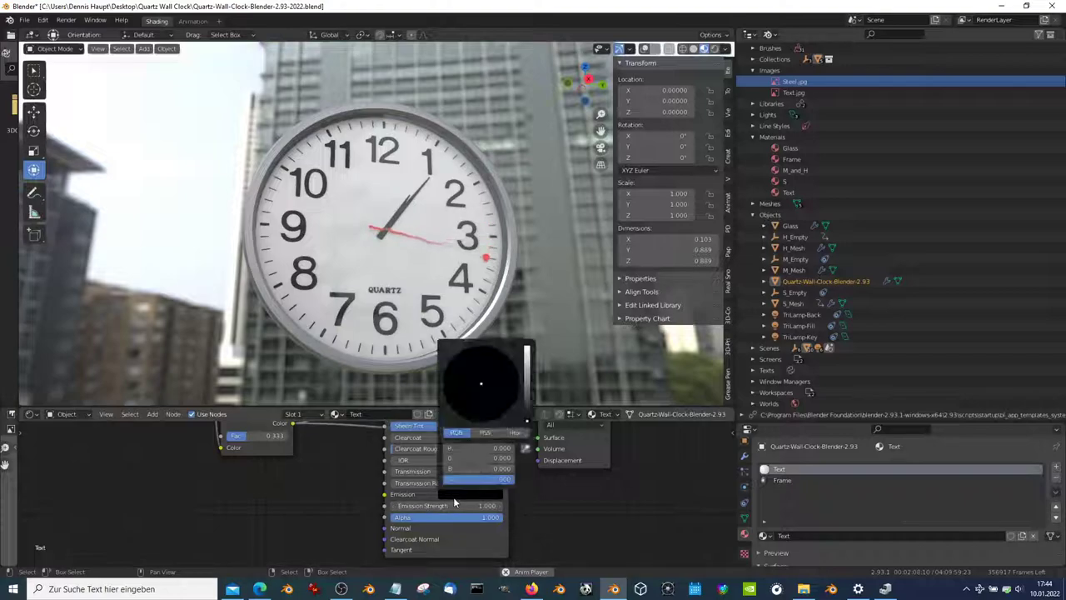
left_click_drag(527, 398, 527, 347)
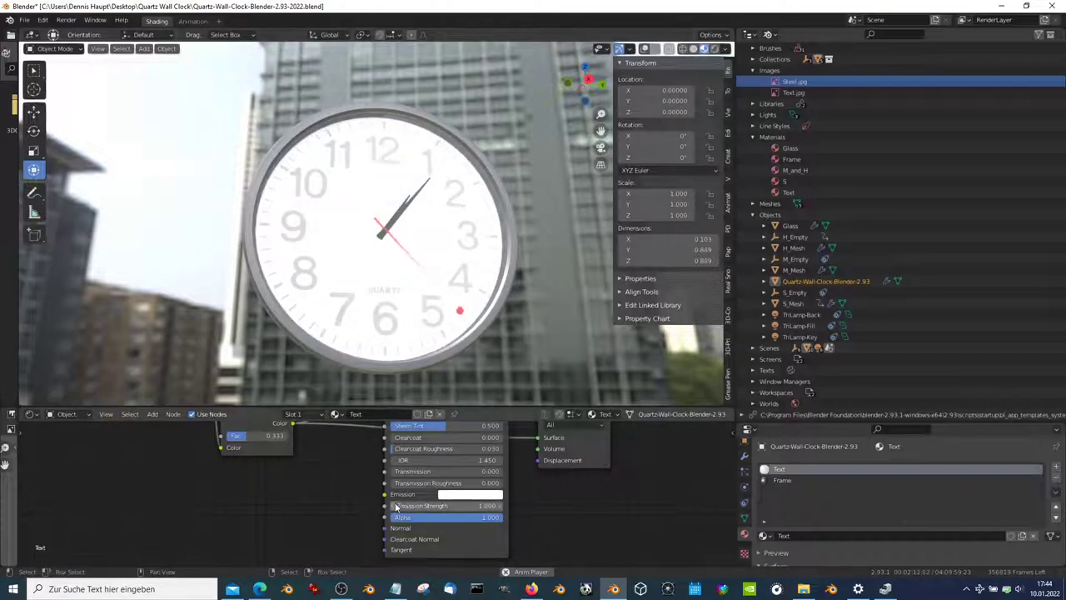
scroll(383, 465, "down", 3)
scroll(383, 465, "down", 2)
middle_click_drag(383, 464, 331, 475)
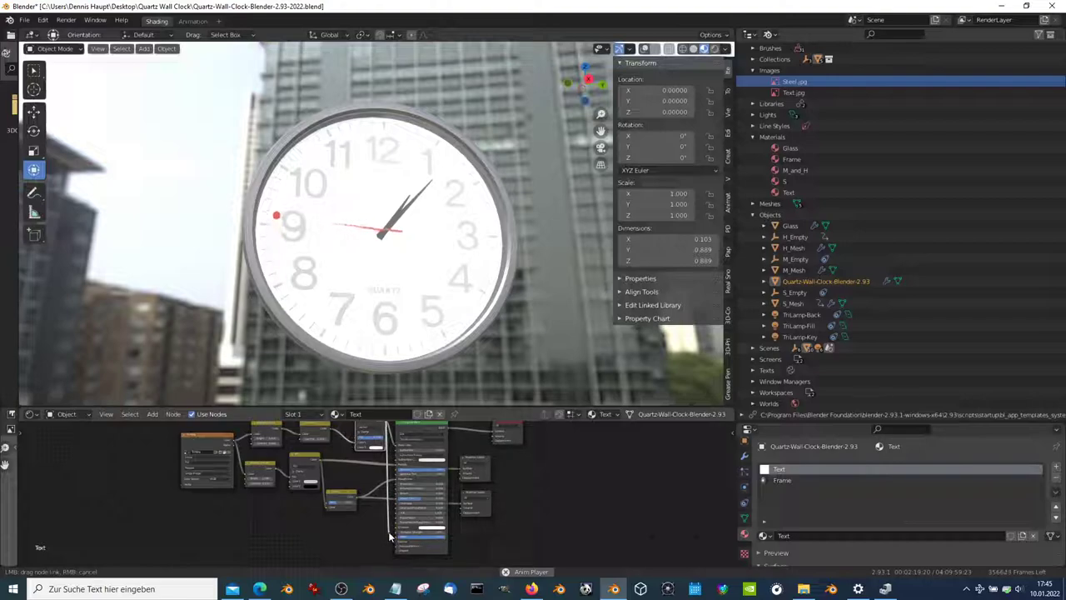
Step: Set the Text material's Emission Strength to 3.9
left_click_drag(396, 530, 400, 535)
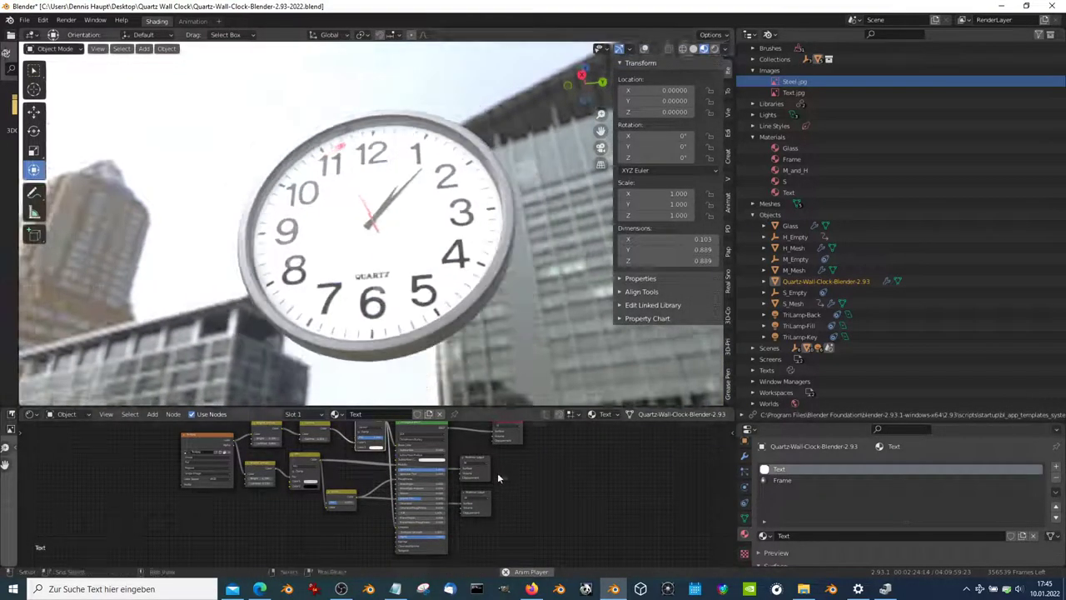
scroll(492, 507, "up", 2)
scroll(491, 507, "up", 2)
scroll(458, 509, "up", 1)
scroll(422, 510, "up", 1)
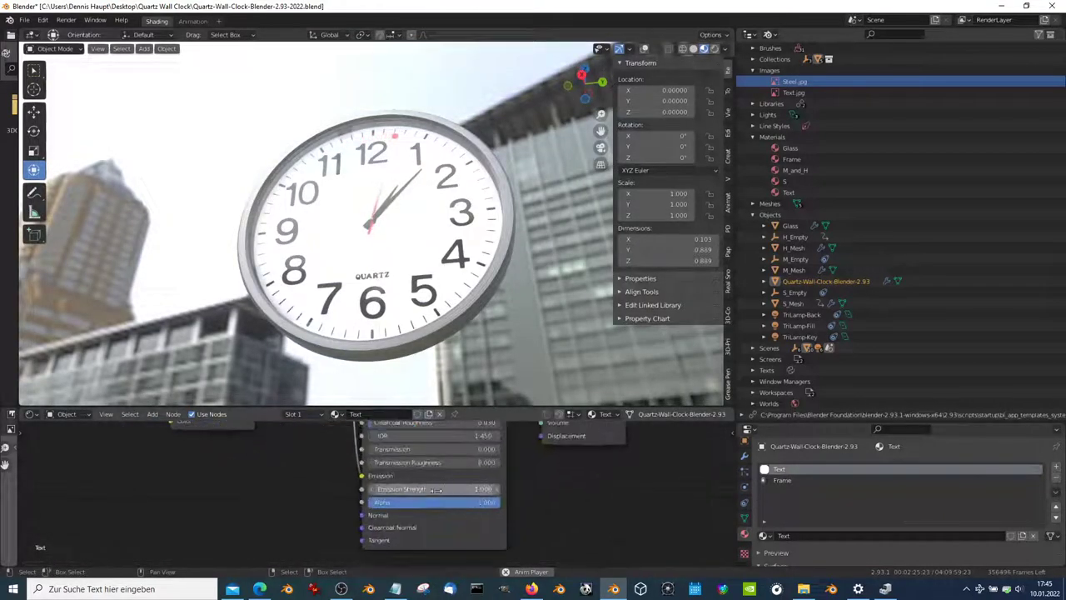
mouse_move(422, 513)
left_mouse_down()
mouse_move(500, 516)
mouse_move(384, 516)
left_mouse_up()
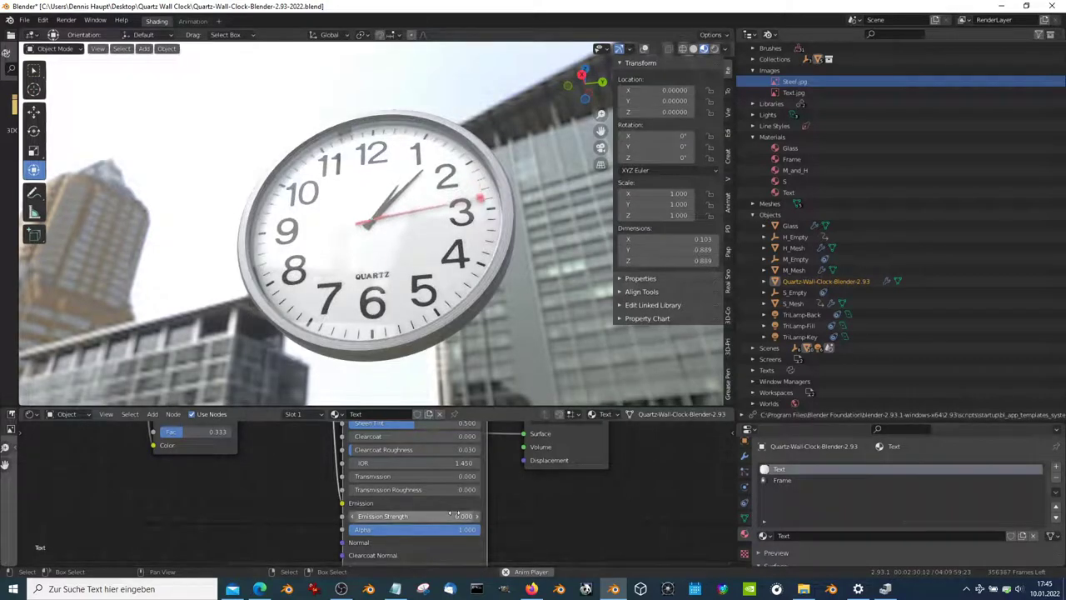
left_click_drag(452, 514, 463, 514)
mouse_move(400, 222)
middle_mouse_down()
mouse_move(421, 264)
mouse_move(400, 316)
middle_mouse_up()
middle_click_drag(333, 466, 378, 540)
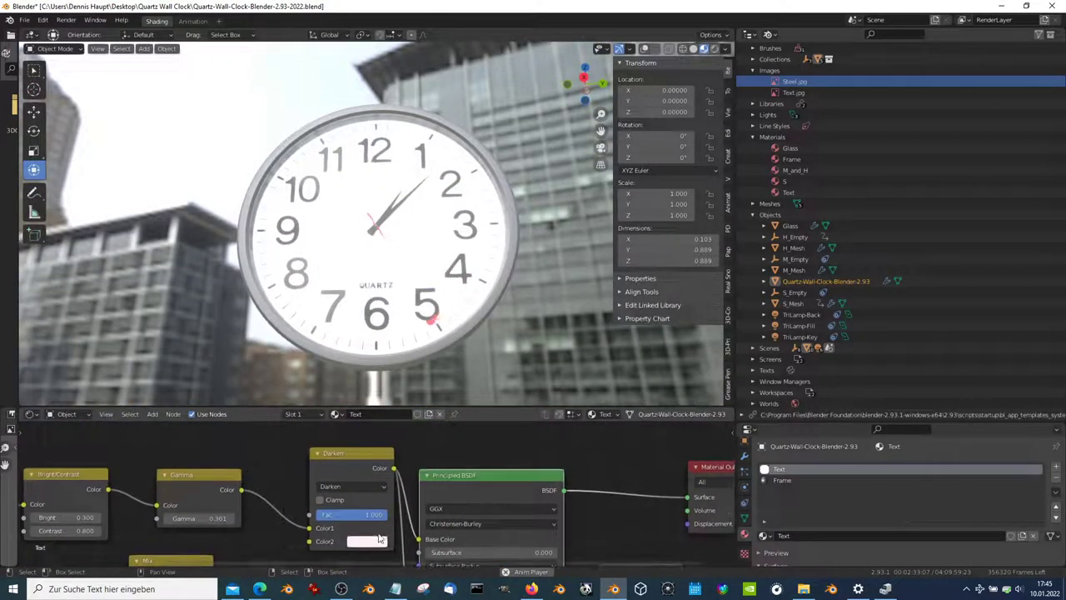
Step: Tint the Darken node's Color2 blue and raise Text Emission Strength to 20.4
left_click(371, 542)
mouse_move(397, 418)
left_mouse_down()
mouse_move(387, 448)
mouse_move(383, 431)
left_mouse_up()
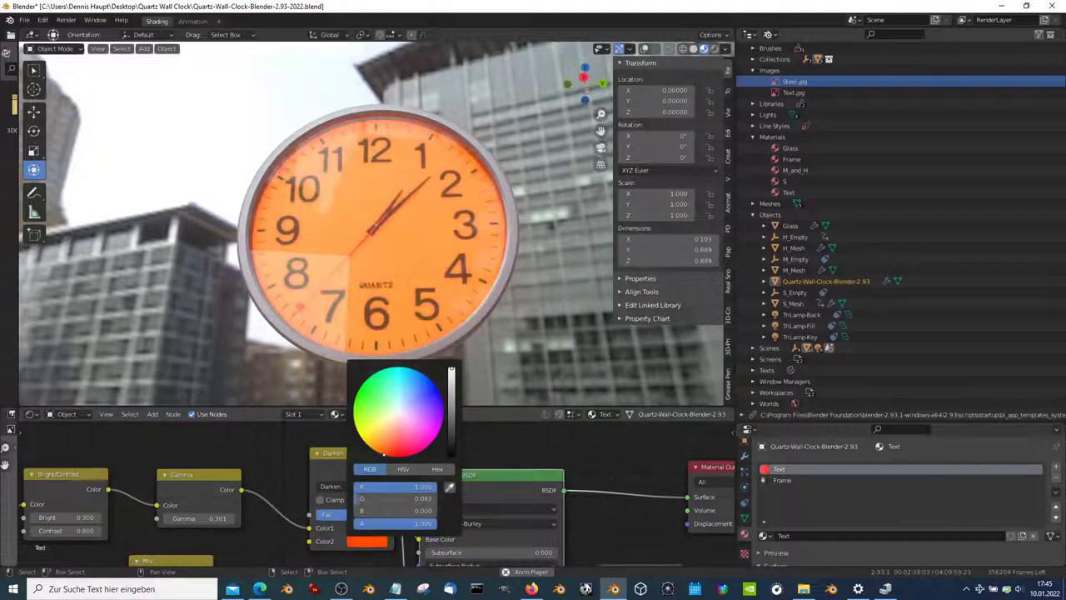
mouse_move(406, 393)
left_mouse_down()
mouse_move(433, 383)
mouse_move(419, 384)
left_mouse_up()
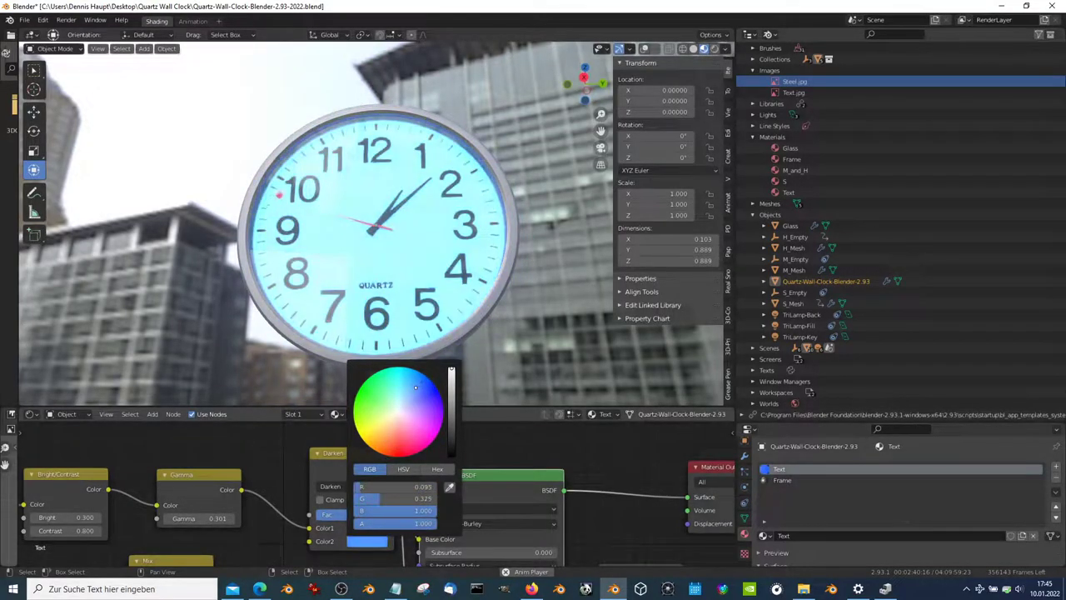
middle_click_drag(427, 239, 399, 265)
scroll(538, 537, "down", 10, "shift")
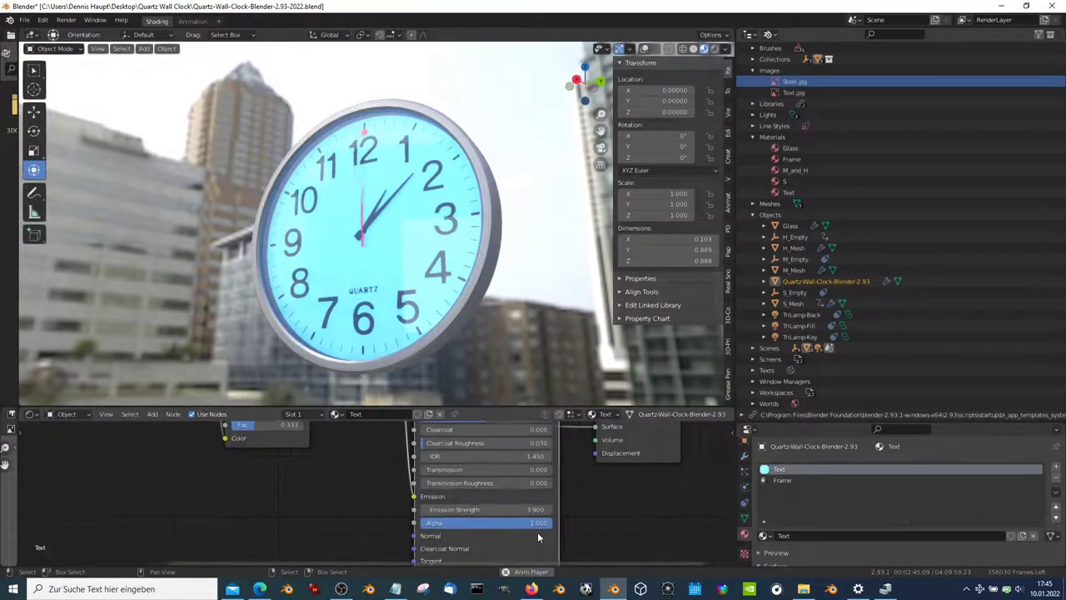
left_click_drag(533, 511, 567, 511)
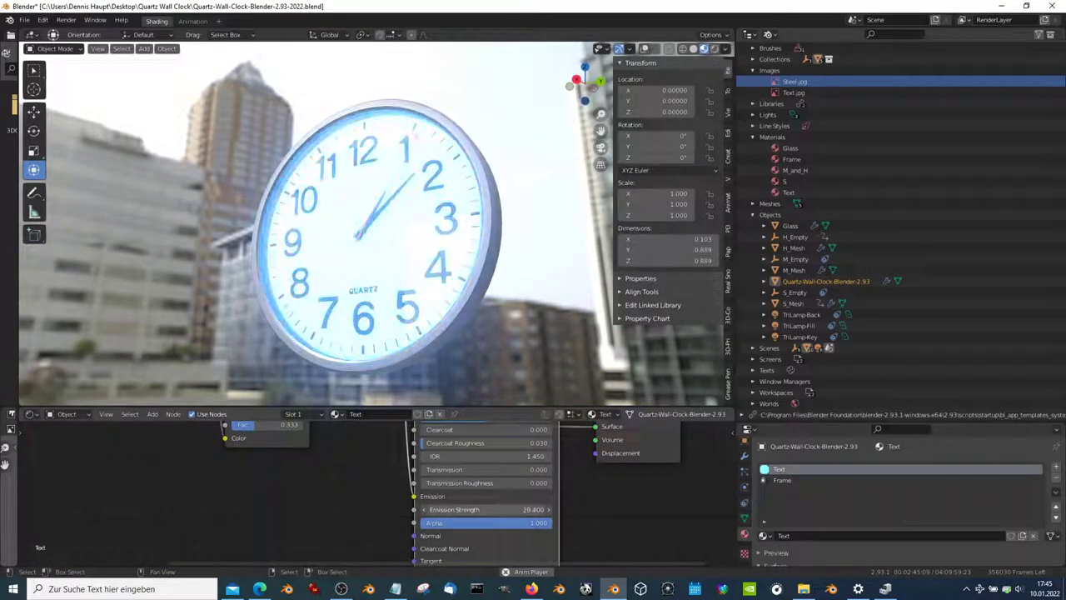
Step: Drop the viewport world Strength to 0 to black out the background
left_click(723, 49)
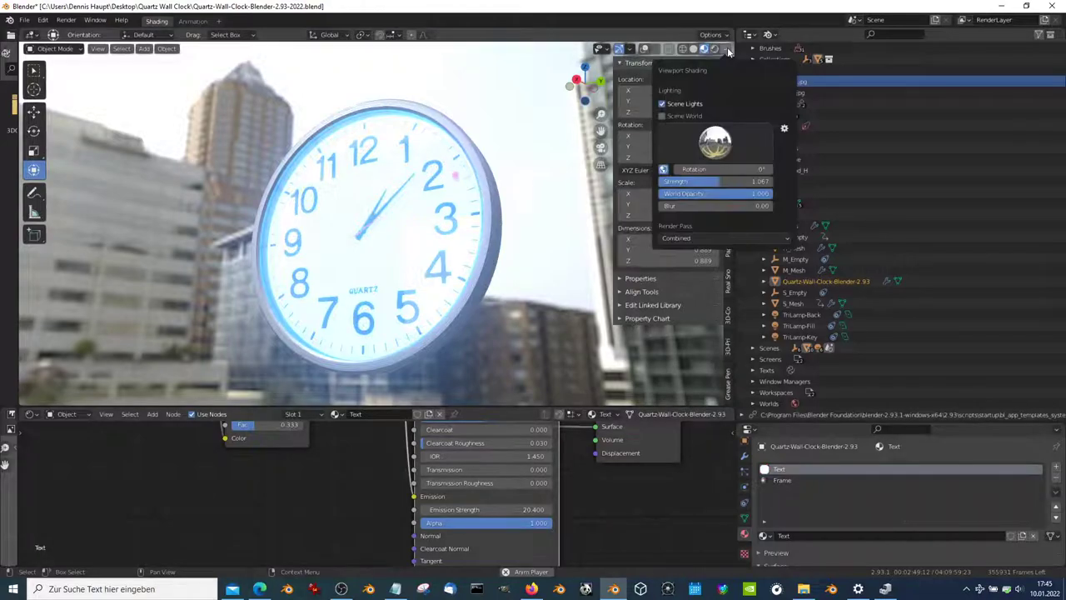
left_click_drag(709, 182, 657, 182)
mouse_move(499, 233)
middle_mouse_down()
mouse_move(250, 222)
mouse_move(358, 171)
mouse_move(509, 454)
middle_mouse_up()
scroll(450, 238, "down", 3)
scroll(445, 236, "up", 3)
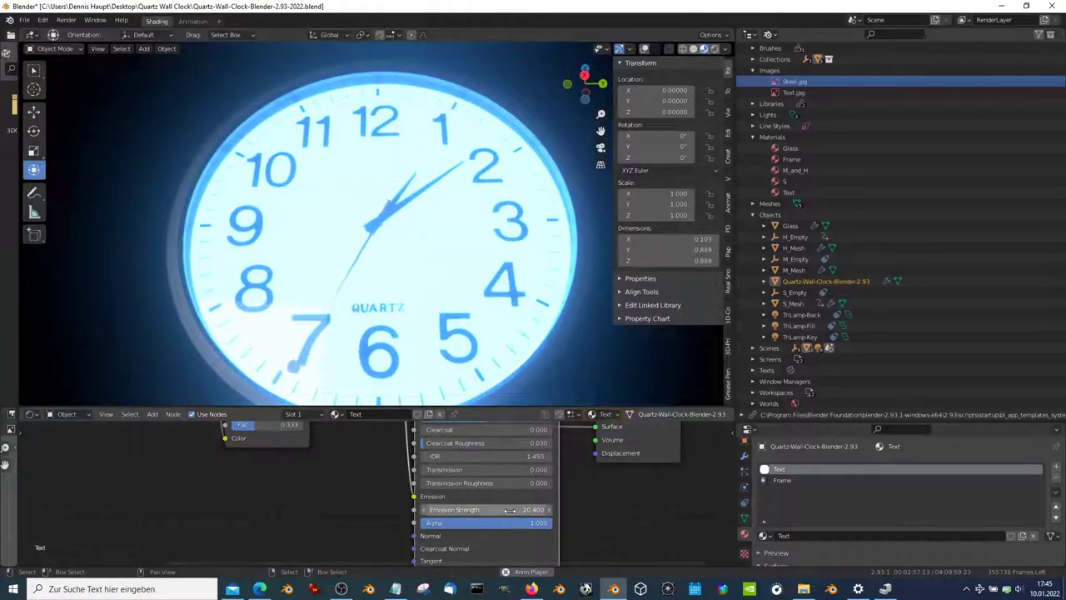
Step: Push the Text Emission Strength much higher, then drag it back down toward zero
left_click_drag(509, 509, 599, 509)
scroll(396, 224, "down", 3)
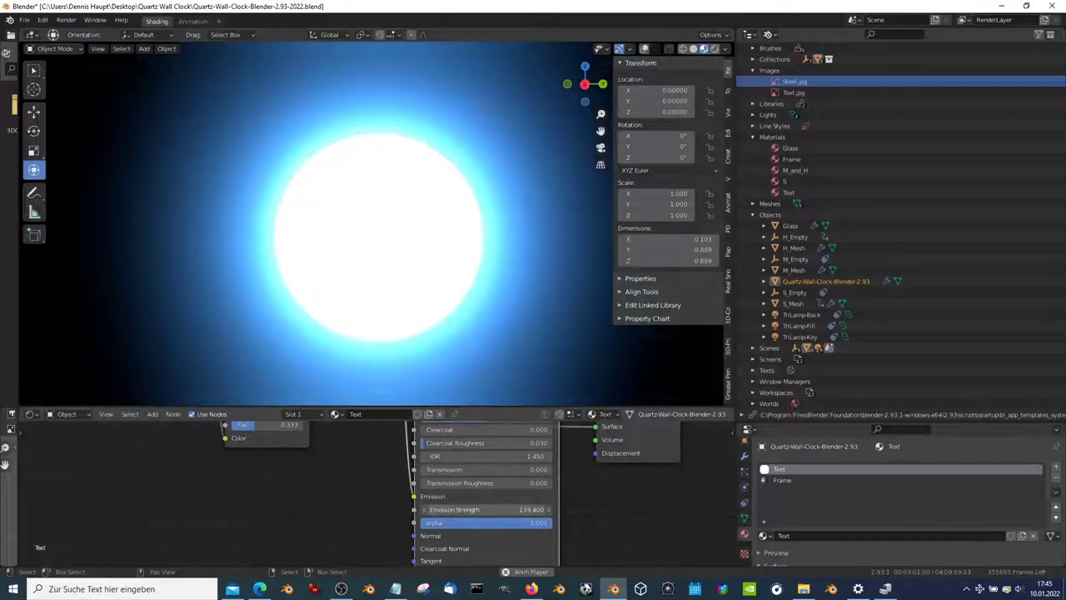
left_click_drag(500, 509, 416, 509)
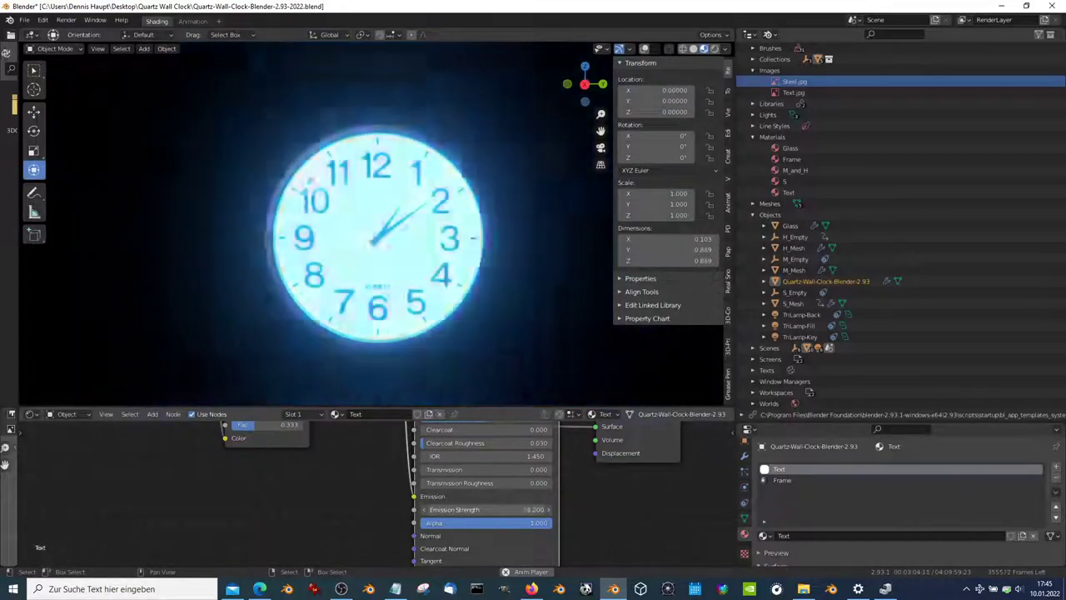
Step: Reset the Darken node's Color2 face tint to near-white
middle_click_drag(553, 465, 411, 447)
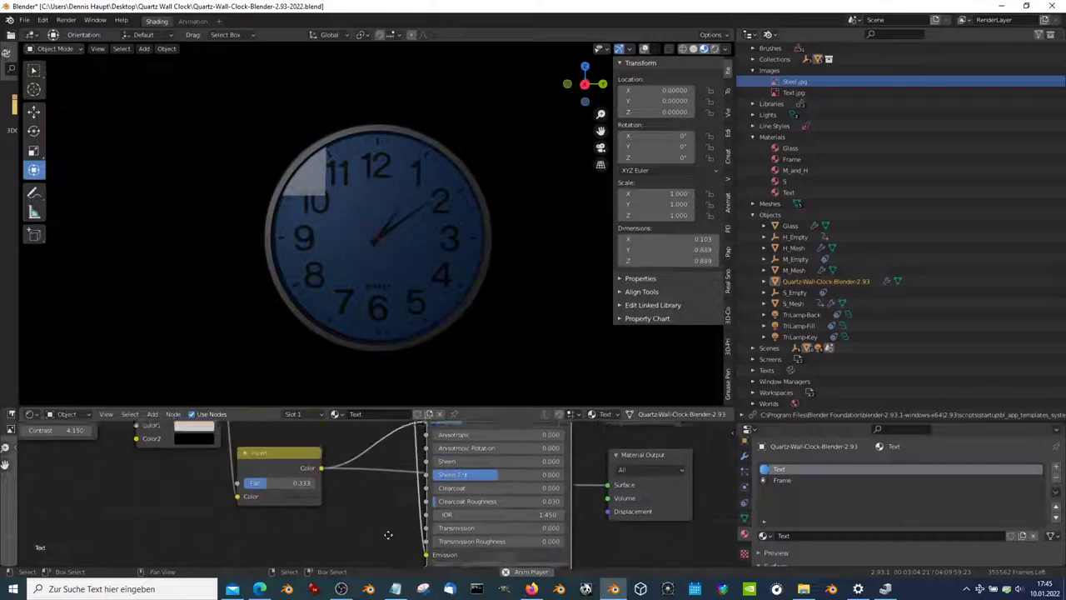
left_click(399, 528)
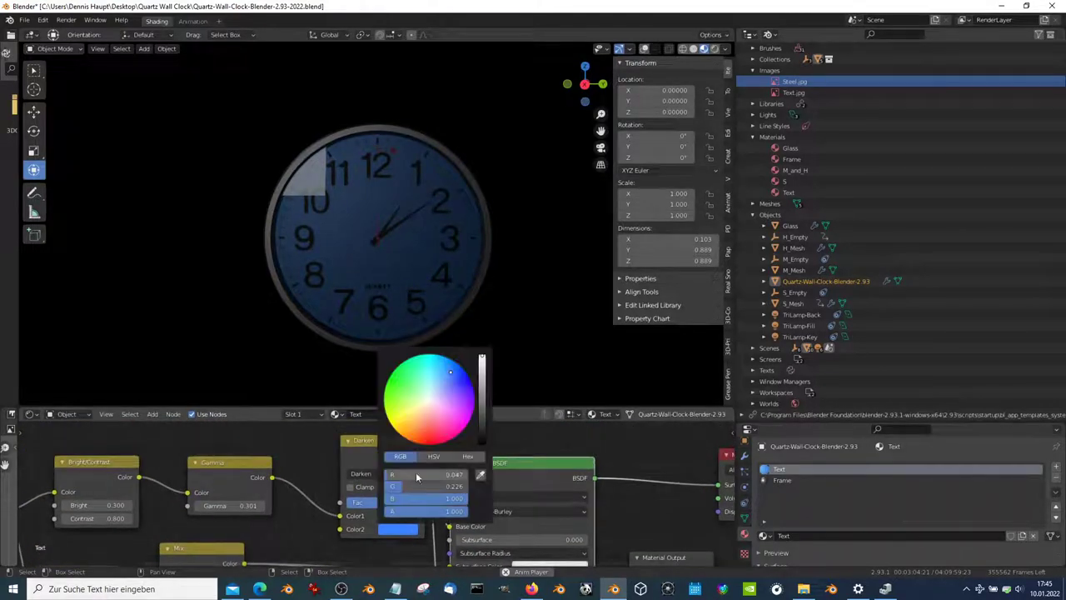
left_click(426, 402)
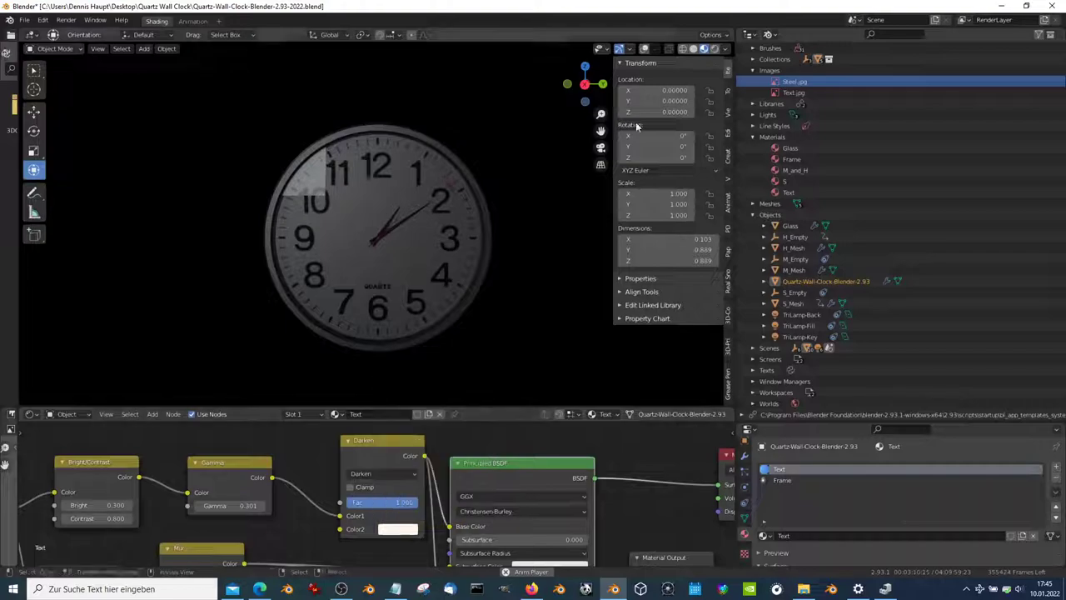
Step: Light the viewport with the interior HDRI and set World Opacity to 0
left_click(724, 50)
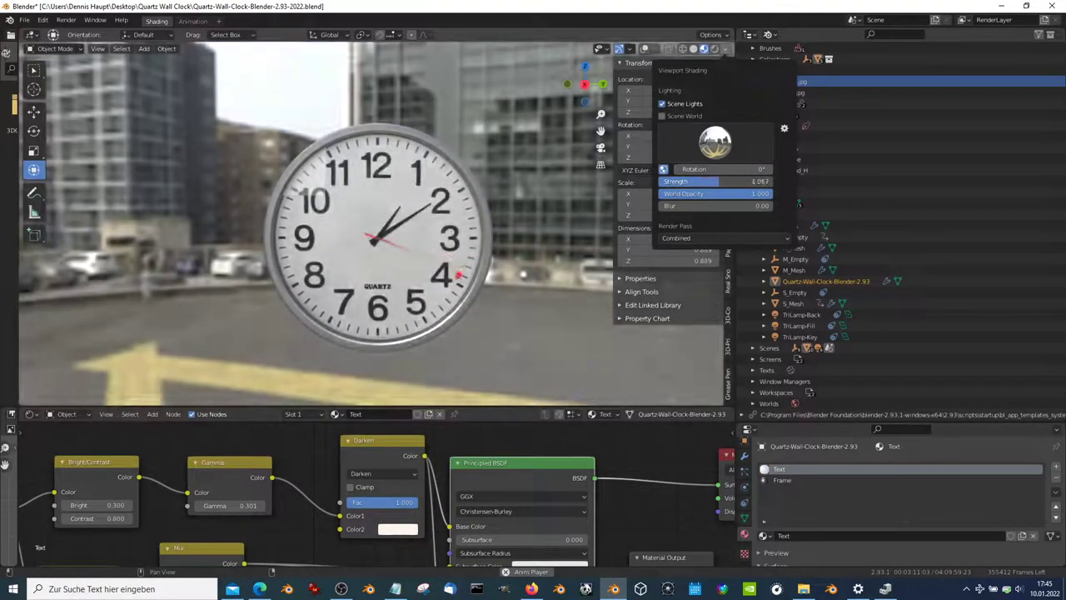
left_click(723, 146)
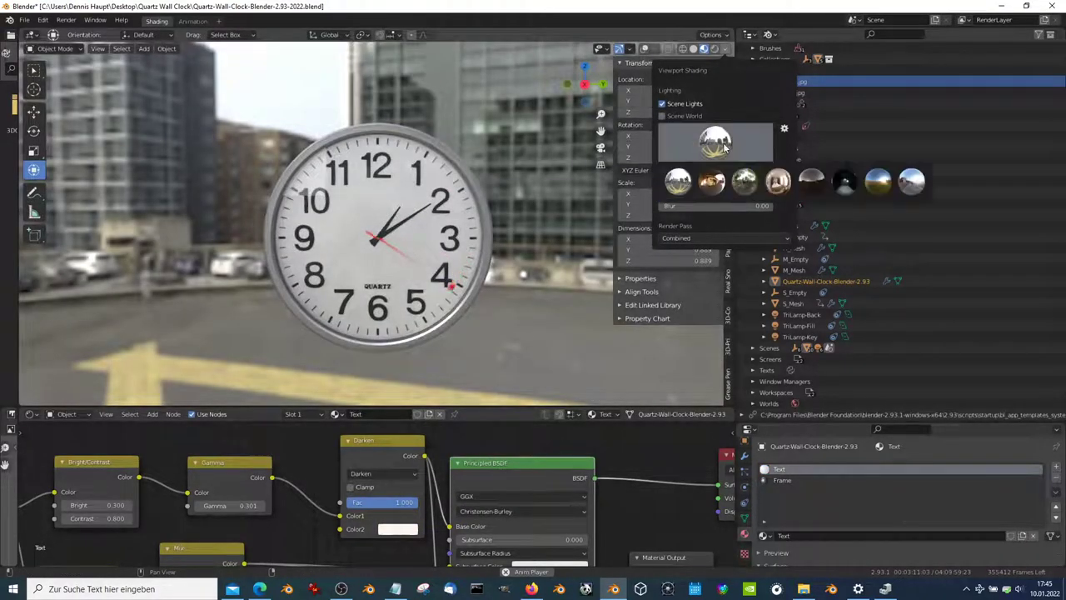
left_click(767, 185)
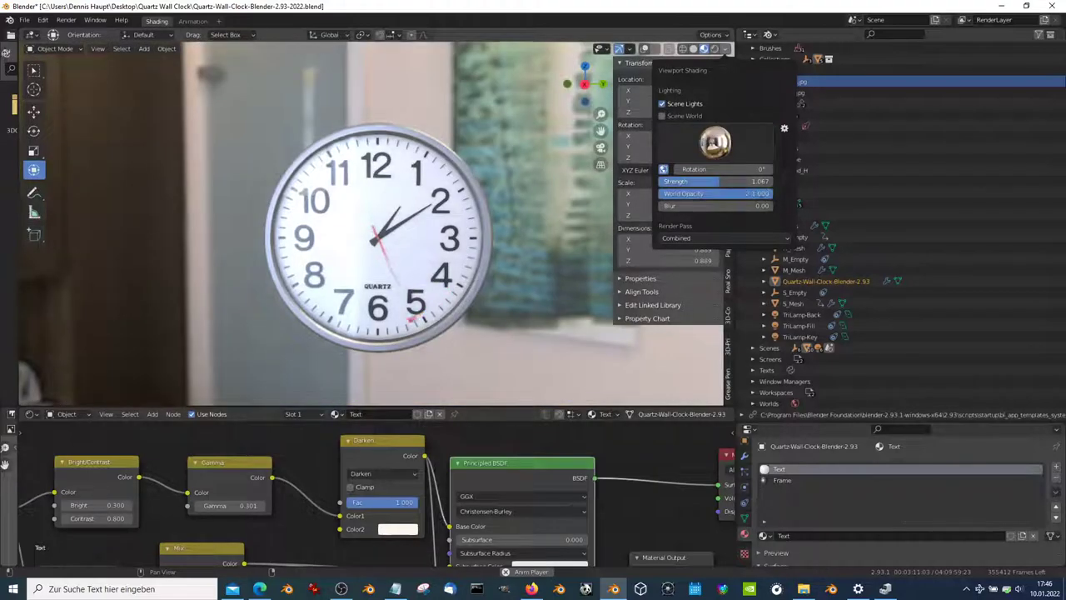
left_click_drag(758, 193, 666, 193)
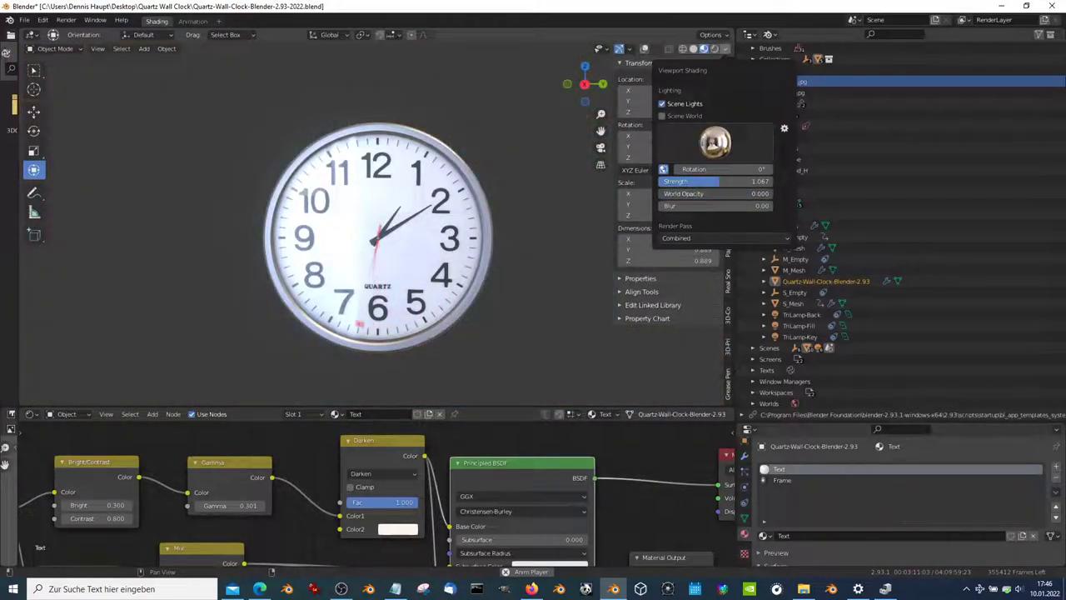
Step: Turn on viewport overlays showing scene statistics, outlines and light gizmos around the clock
middle_click_drag(400, 219, 358, 232)
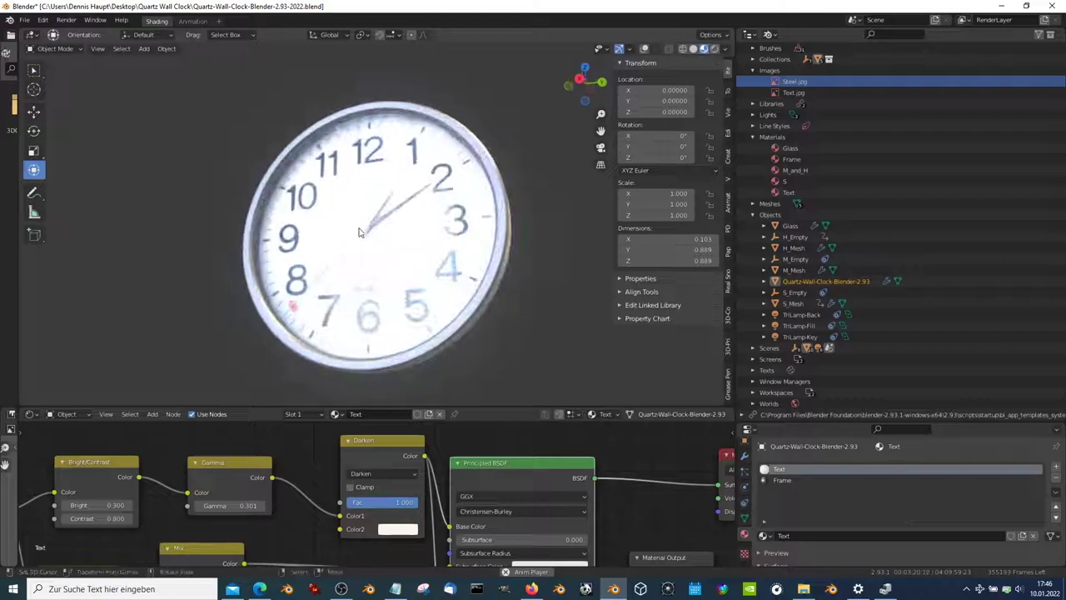
left_click(642, 49)
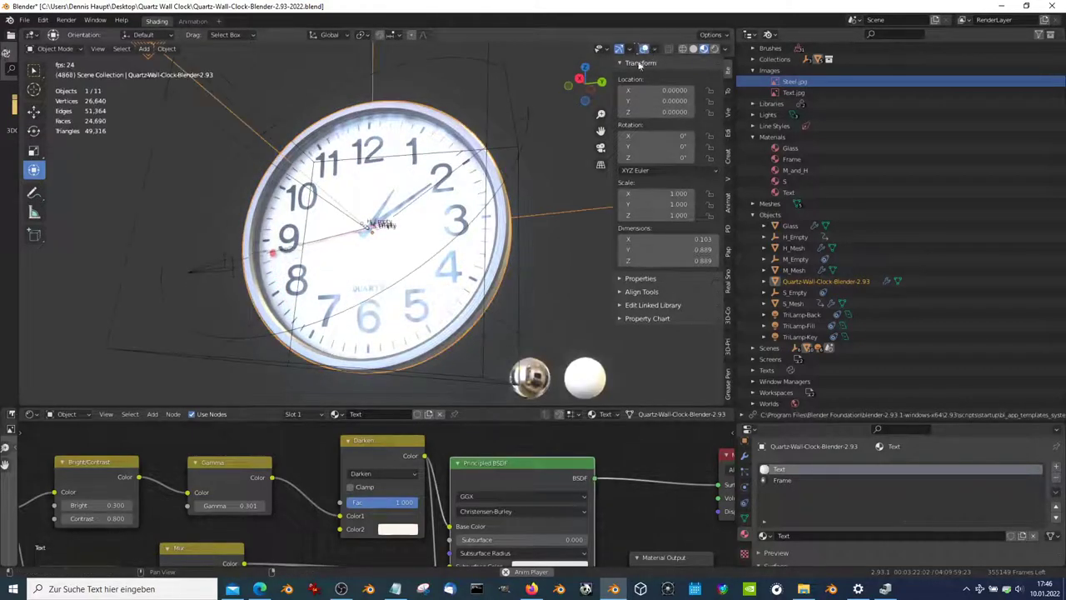
middle_click_drag(500, 150, 419, 165)
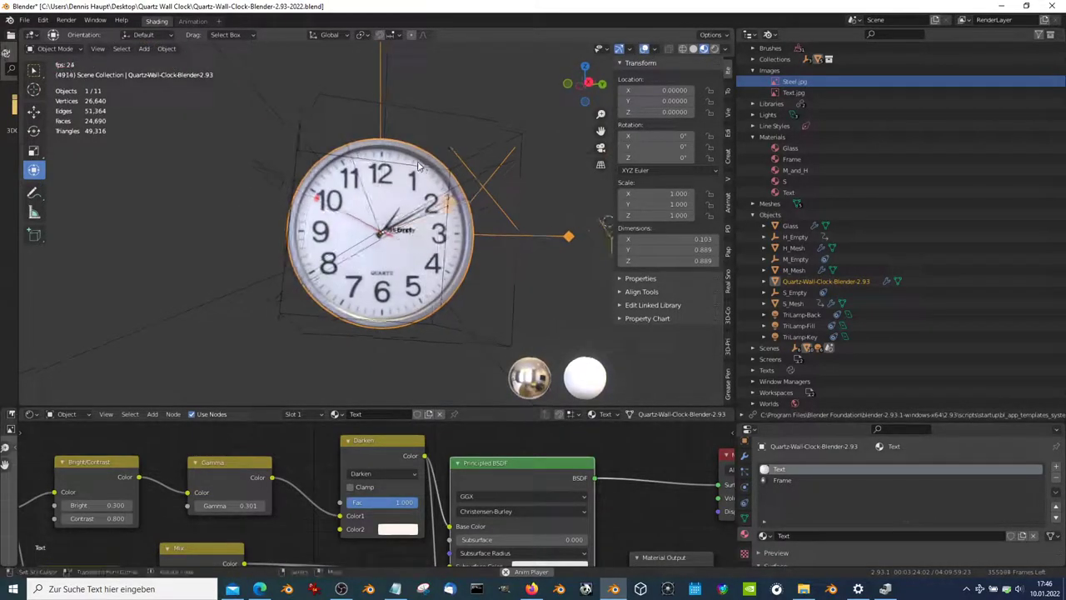
middle_click_drag(472, 189, 392, 173)
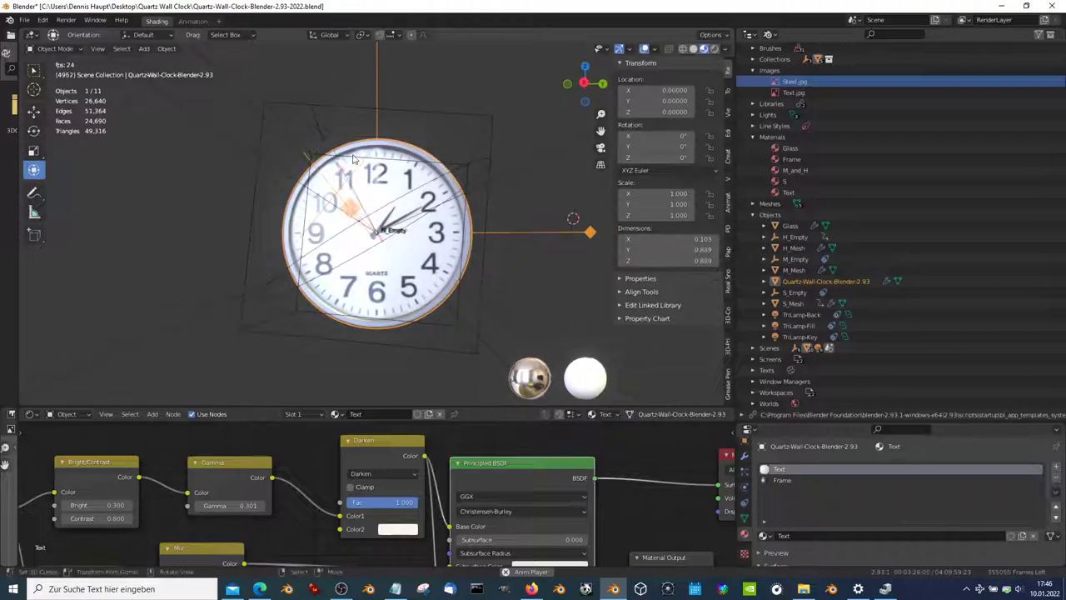